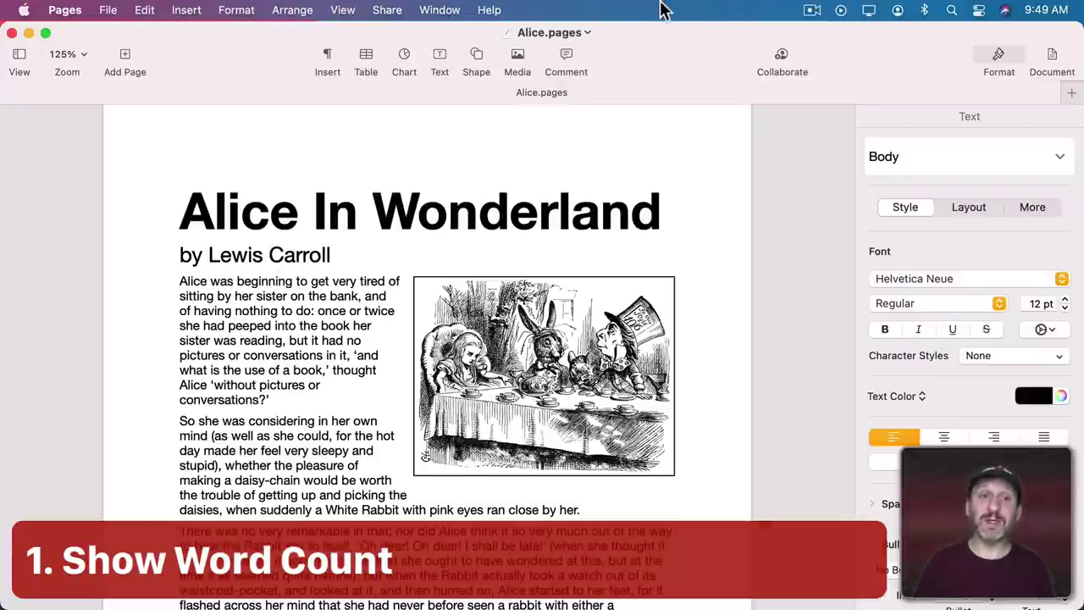
Show the word count below the page, then switch it to '6,868 characters without spaces'.
click(341, 9)
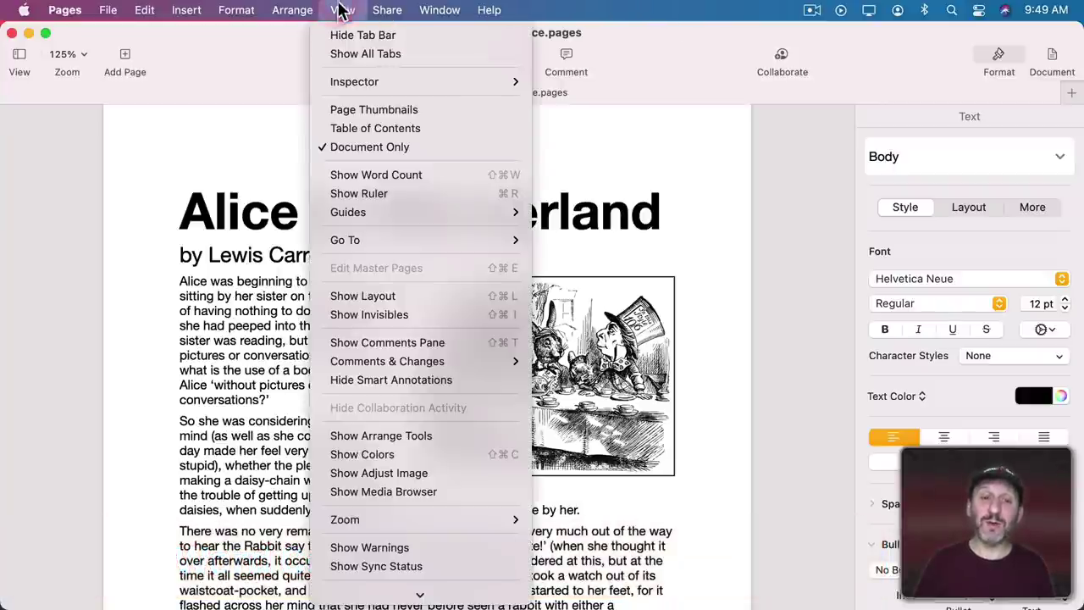
click(368, 175)
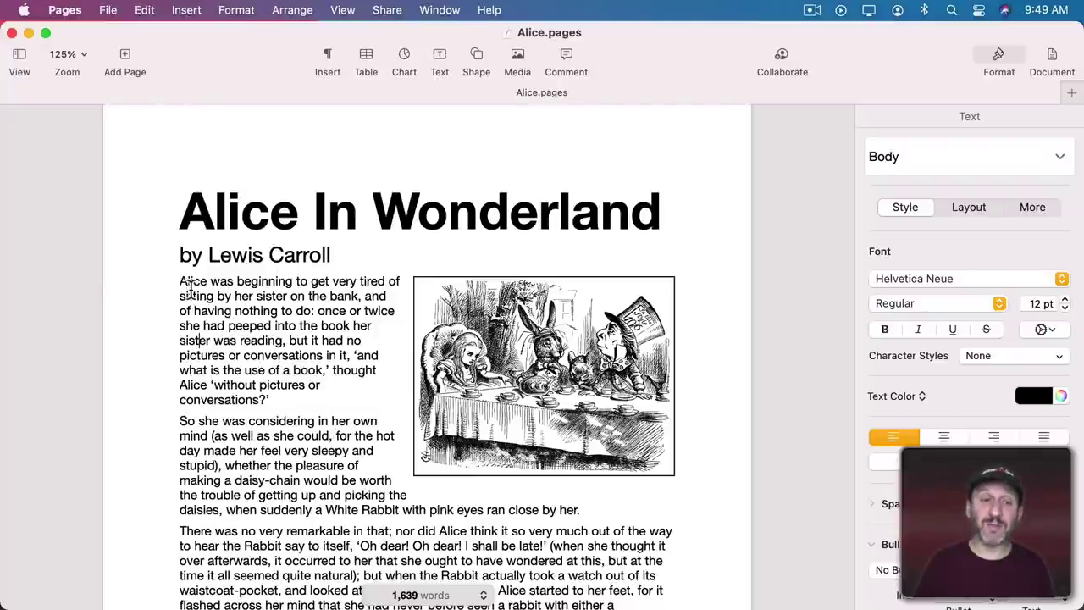
drag(181, 282, 300, 401)
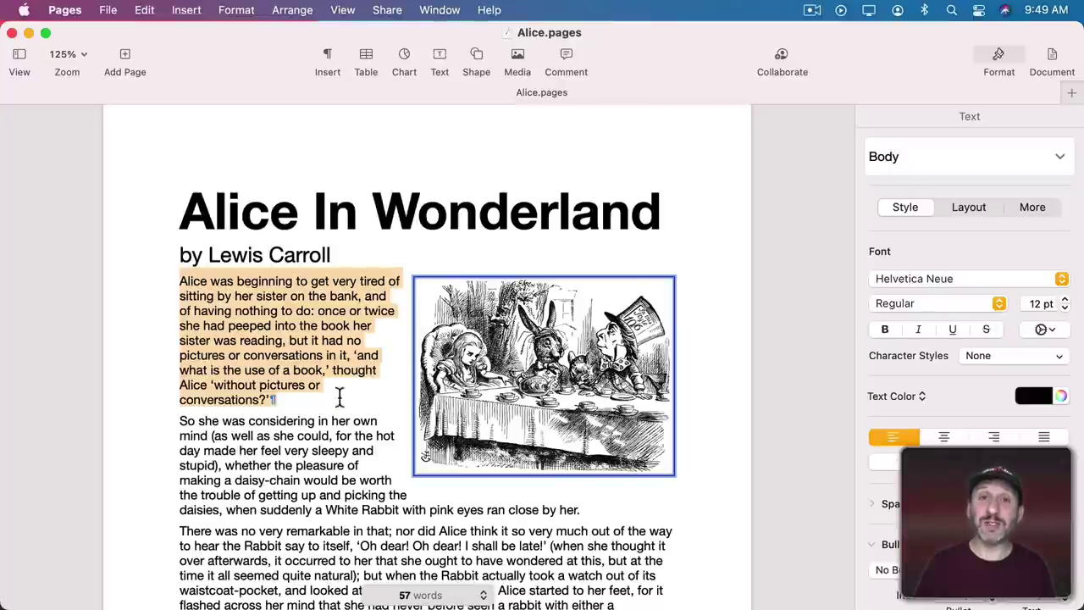
click(224, 282)
click(482, 595)
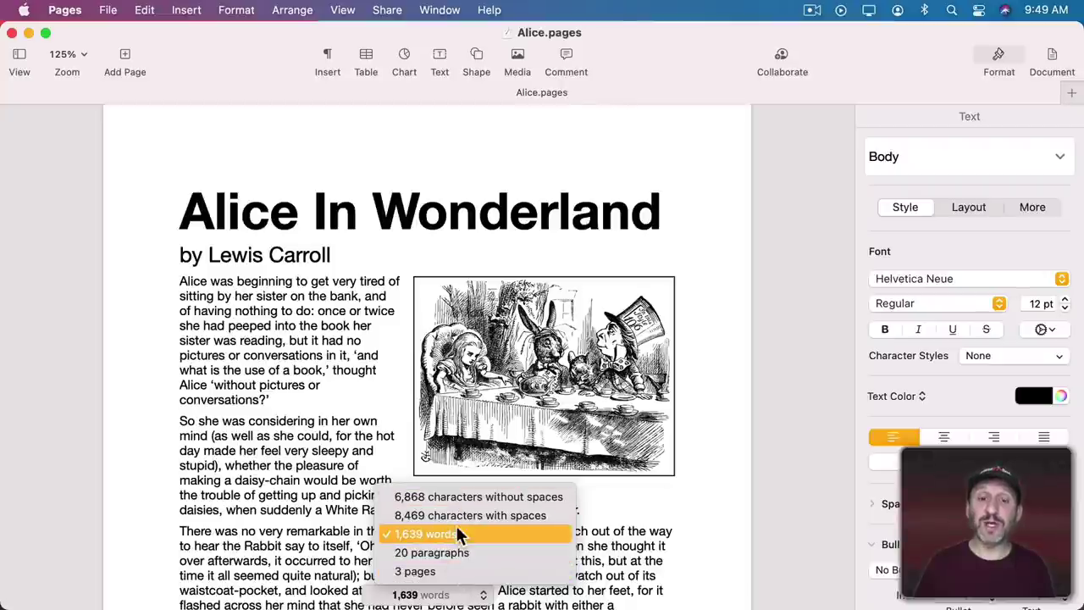
click(458, 499)
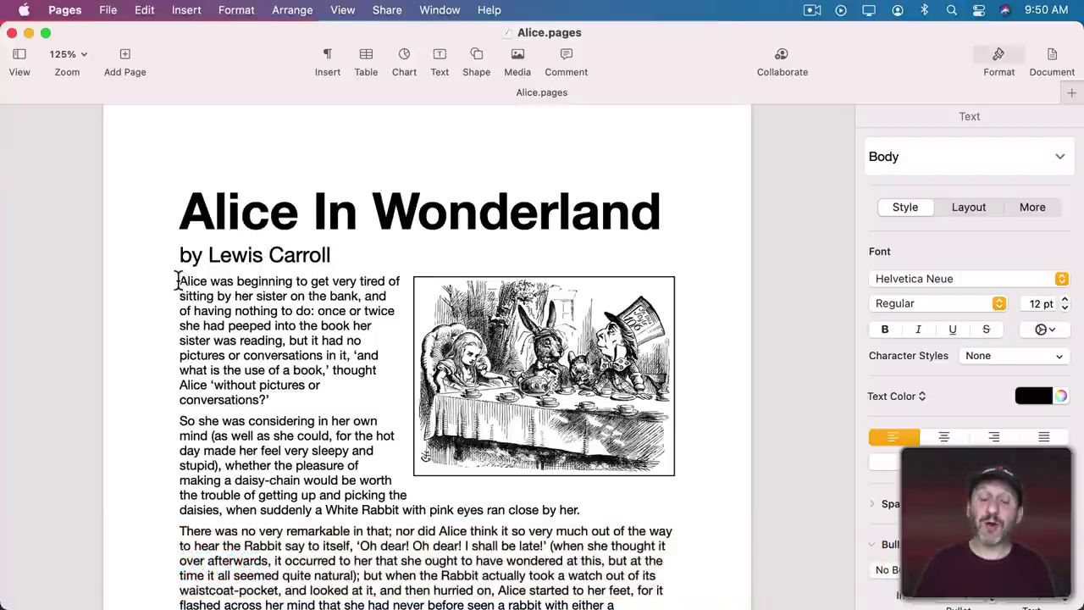
Add a three-line, one-letter drop cap A to the first paragraph.
drag(180, 283, 251, 340)
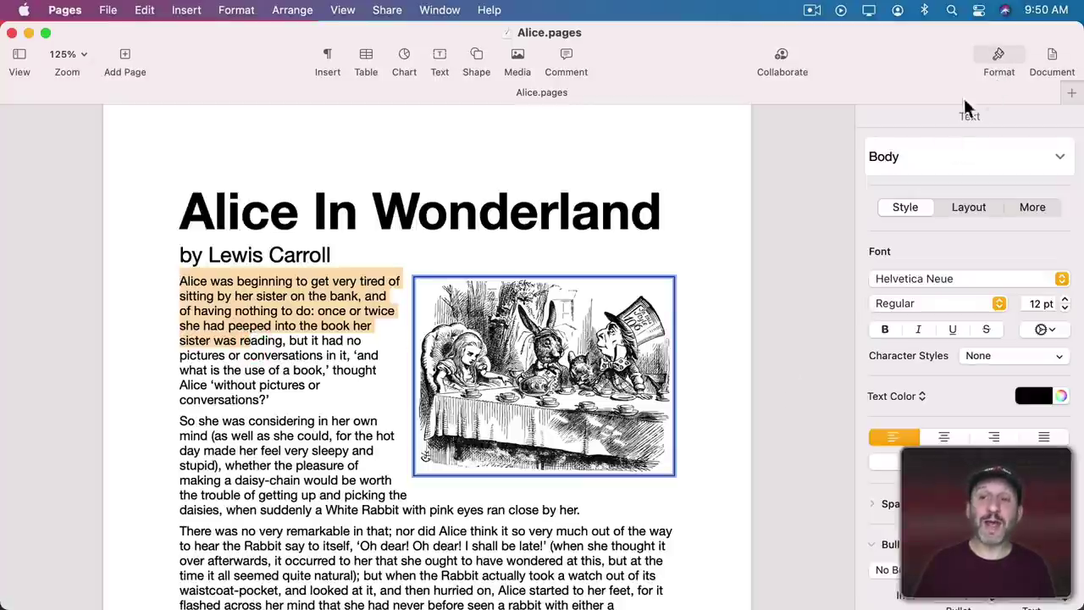
scroll(938, 408, down, 2)
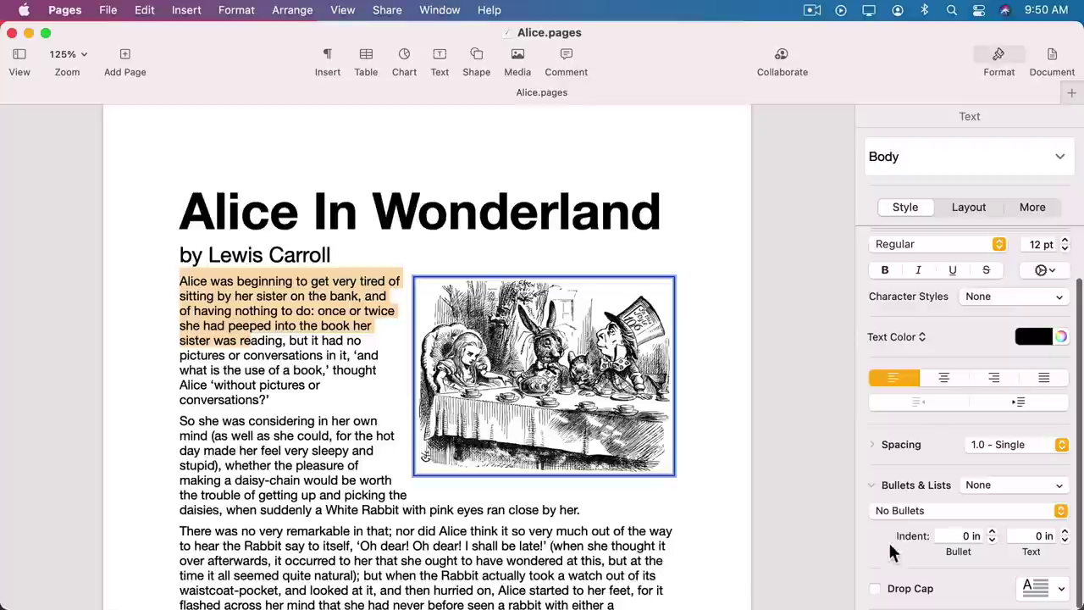
click(877, 591)
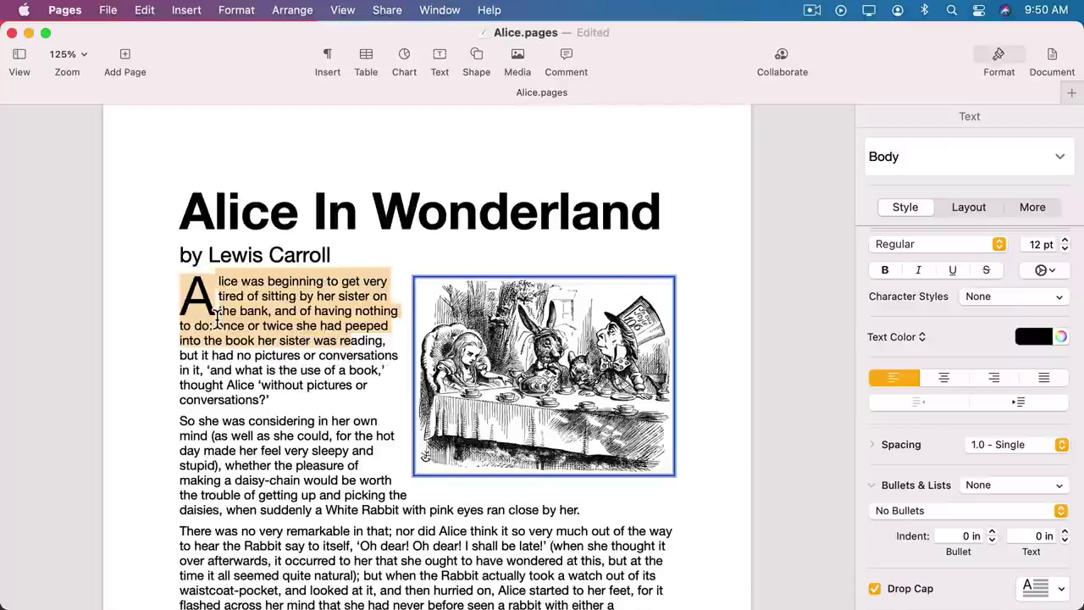
scroll(957, 496, down, 2)
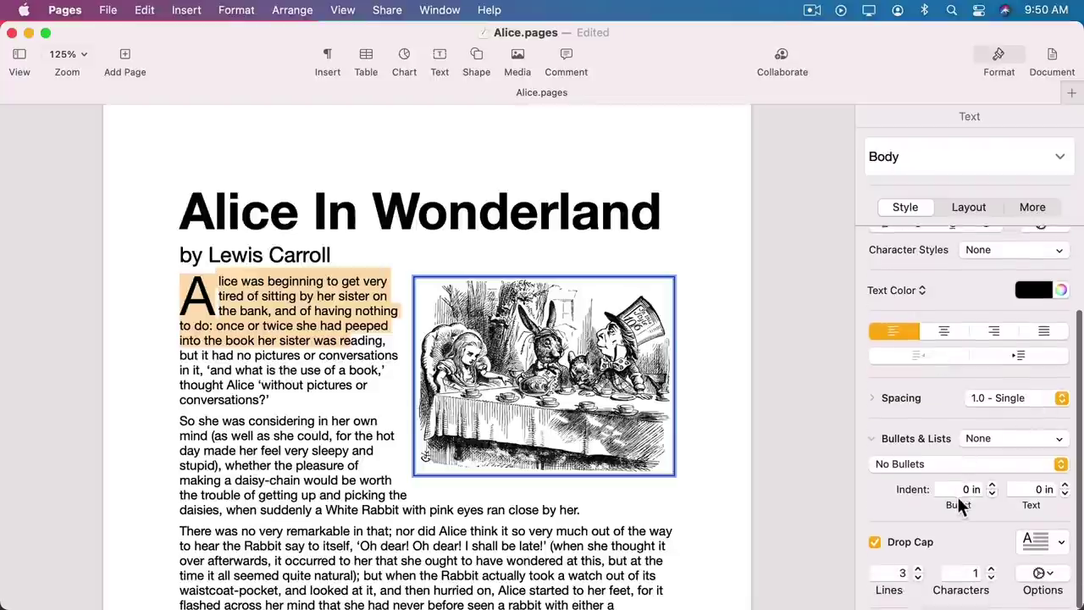
click(919, 571)
click(918, 579)
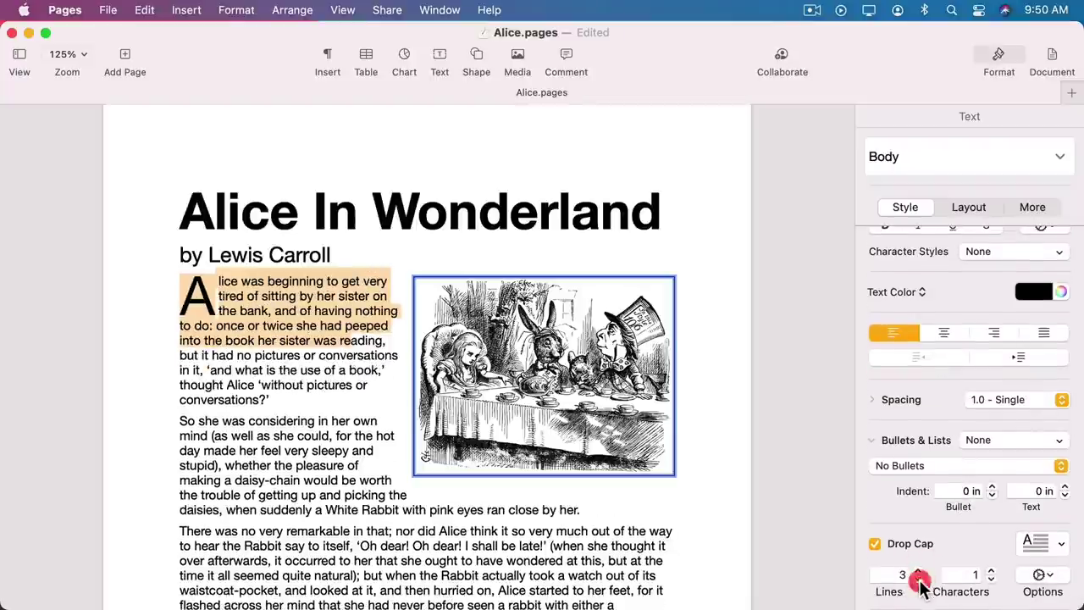
click(991, 570)
click(991, 571)
click(991, 571)
click(991, 571)
click(991, 579)
click(991, 580)
click(991, 580)
click(991, 579)
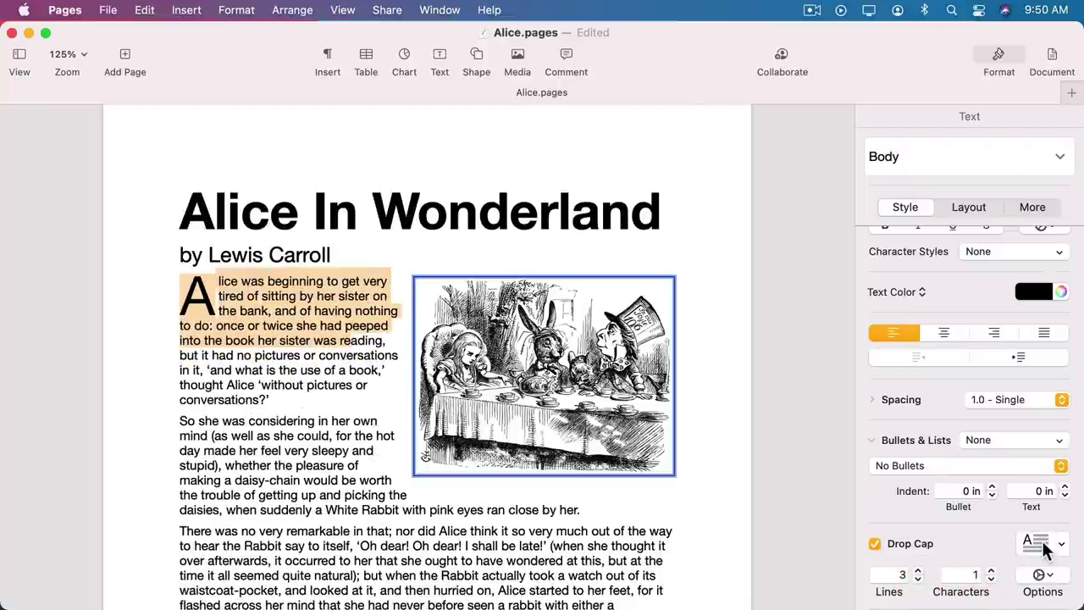
Give the drop cap the inverted style: a white A in a black box.
click(1040, 544)
click(1024, 465)
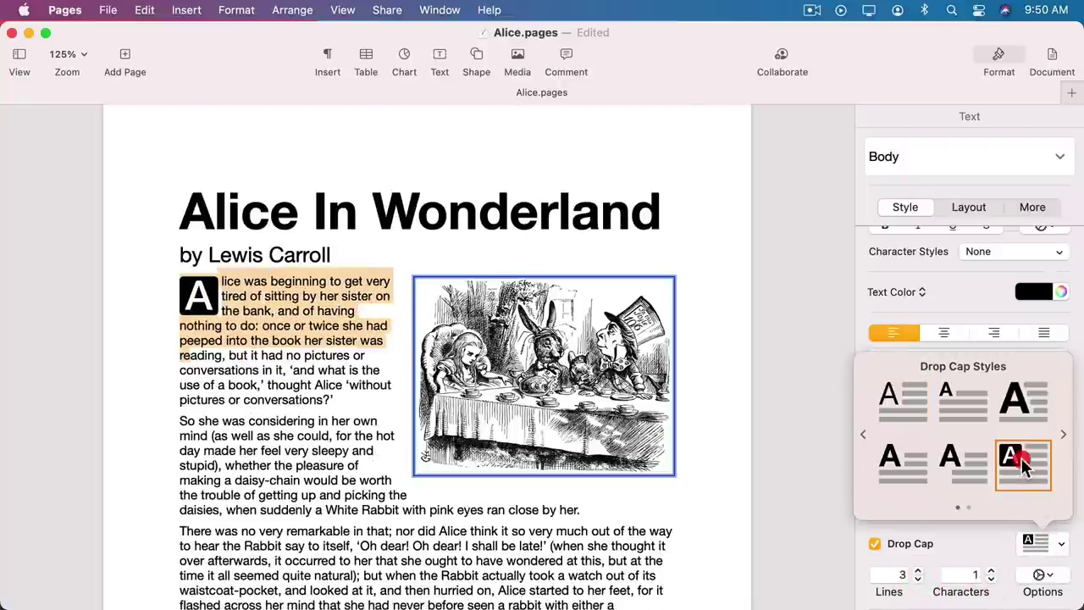
click(1039, 575)
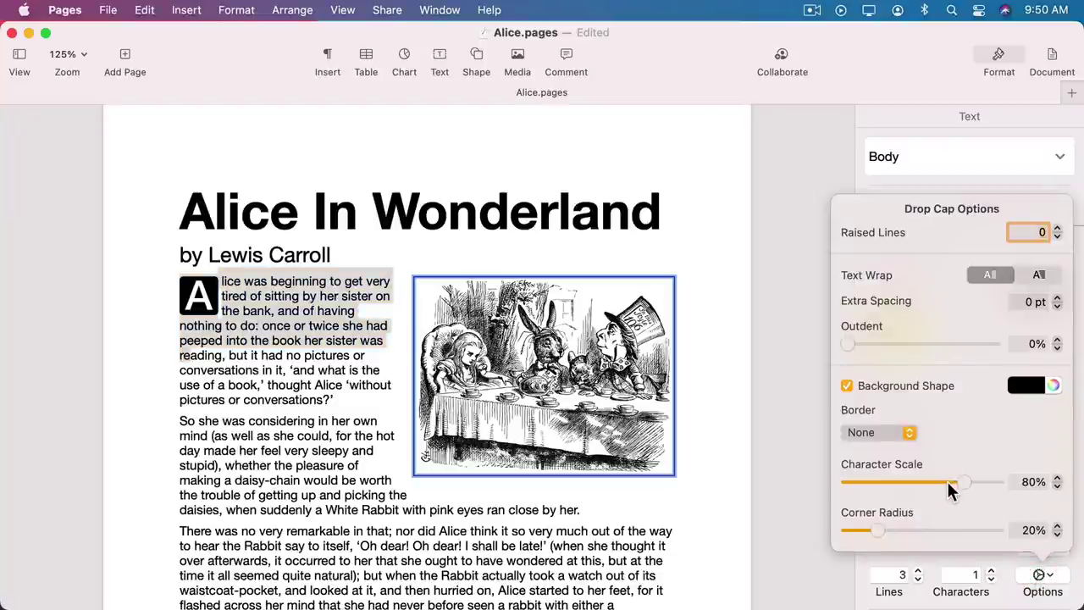
key(Escape)
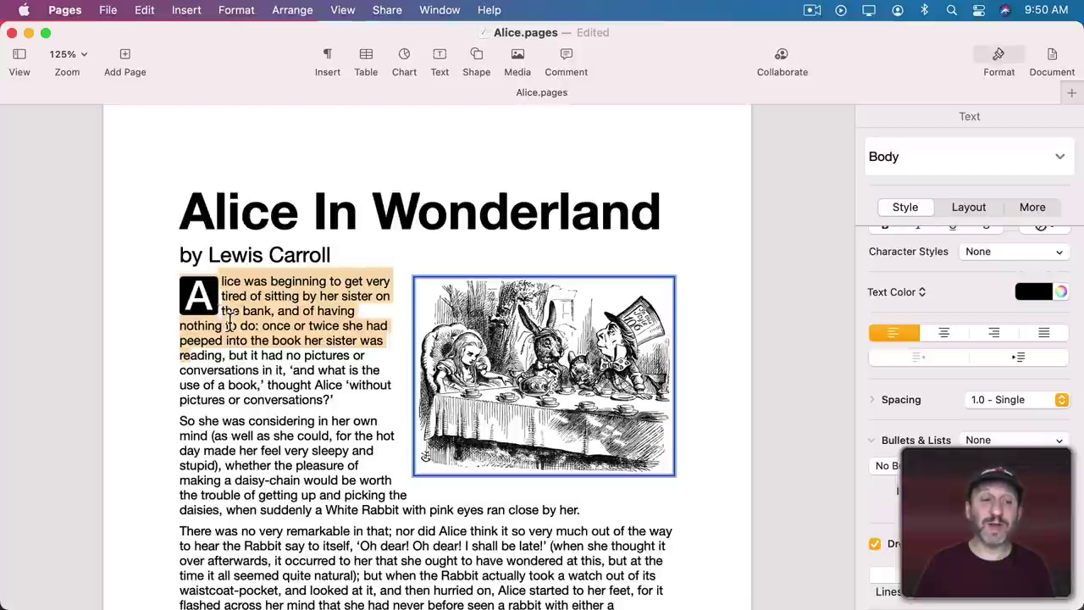
Set the drop cap A's font to Herculanum.
click(200, 298)
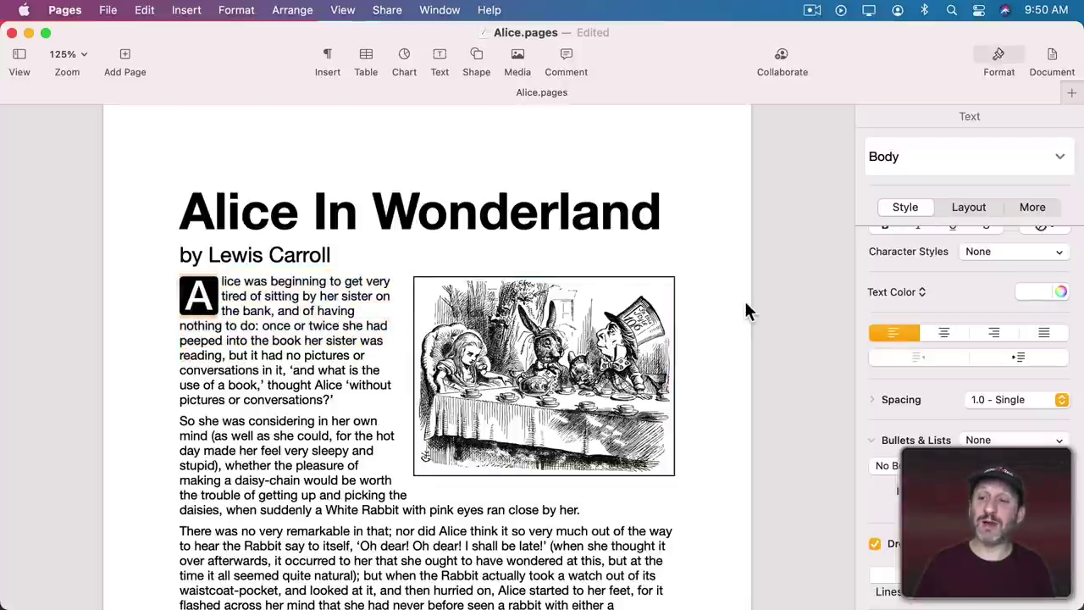
scroll(943, 253, up, 3)
click(923, 280)
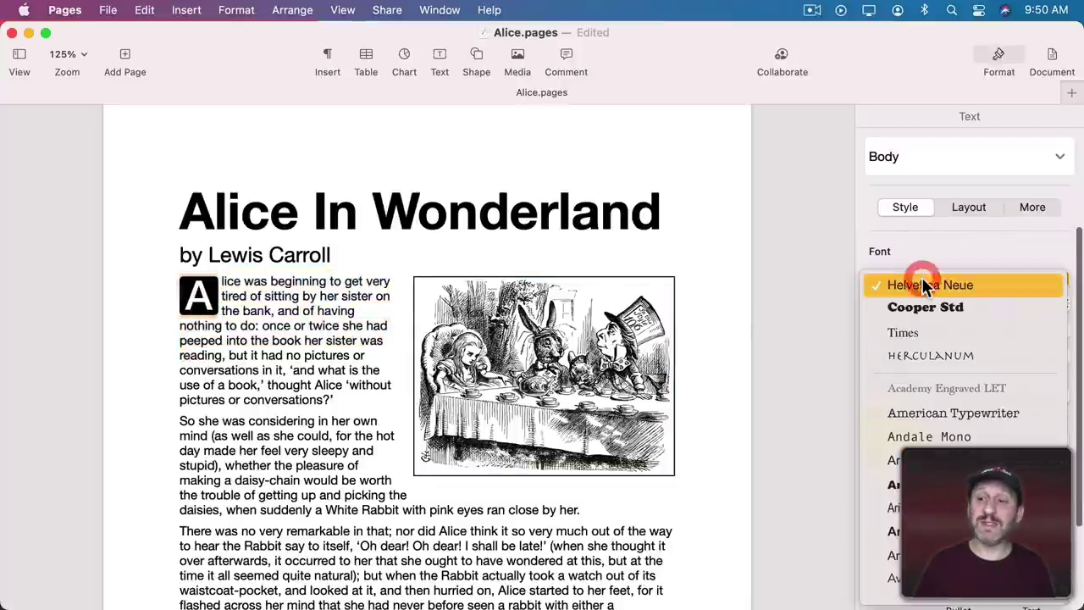
click(937, 350)
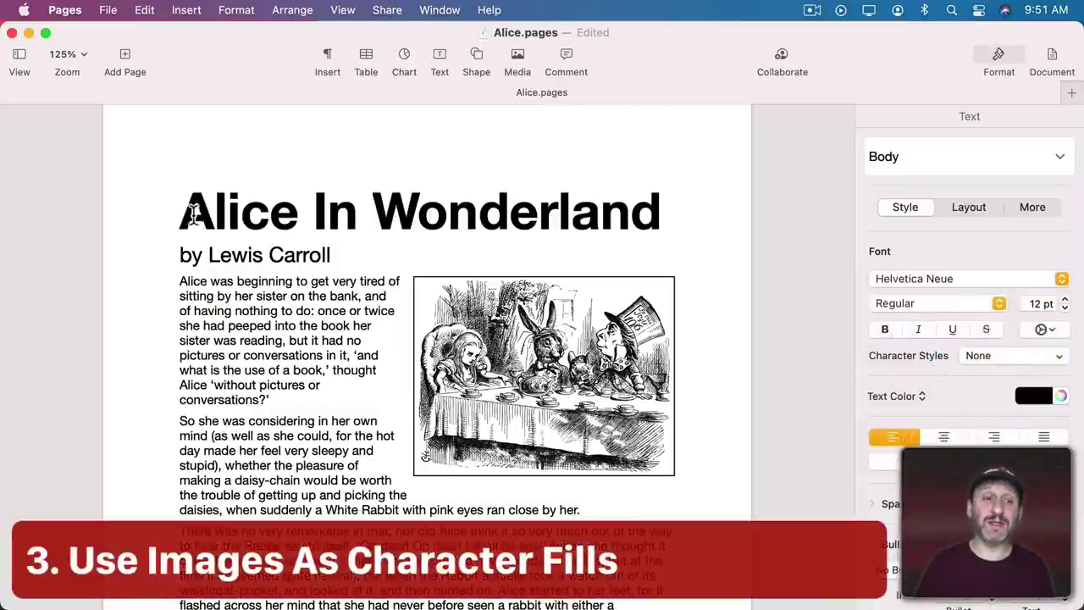
Give the 'Alice In Wonderland' title an image fill using the pink flower photo.
drag(182, 213, 678, 219)
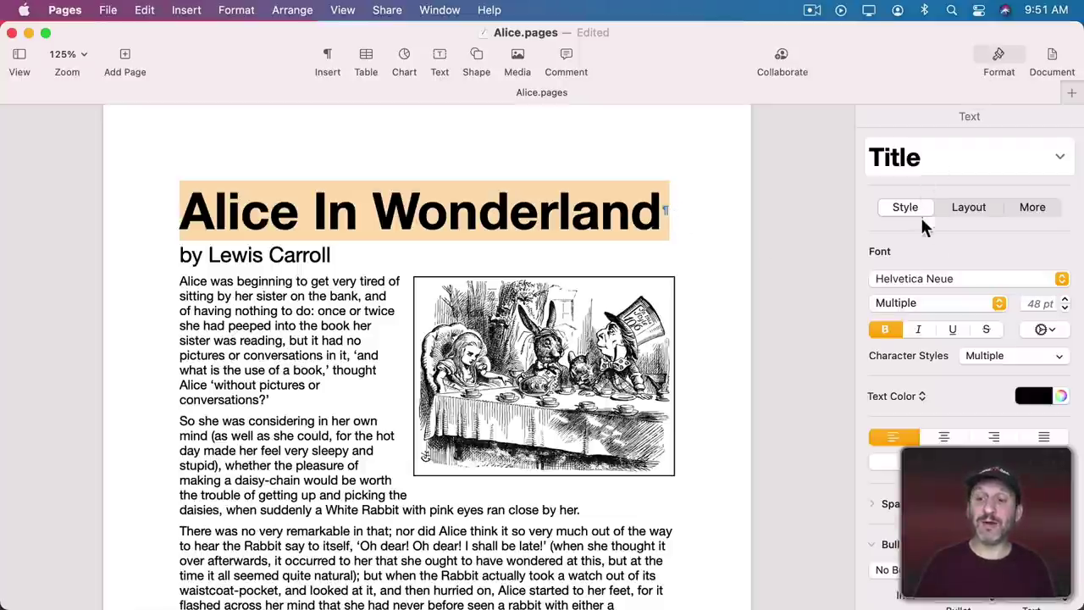
click(905, 396)
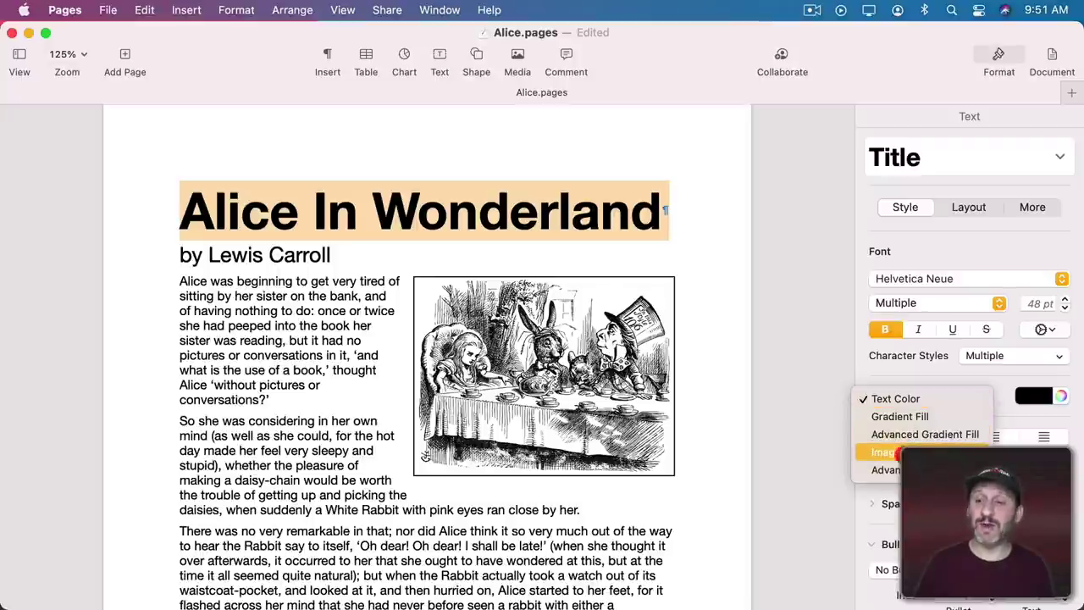
click(899, 453)
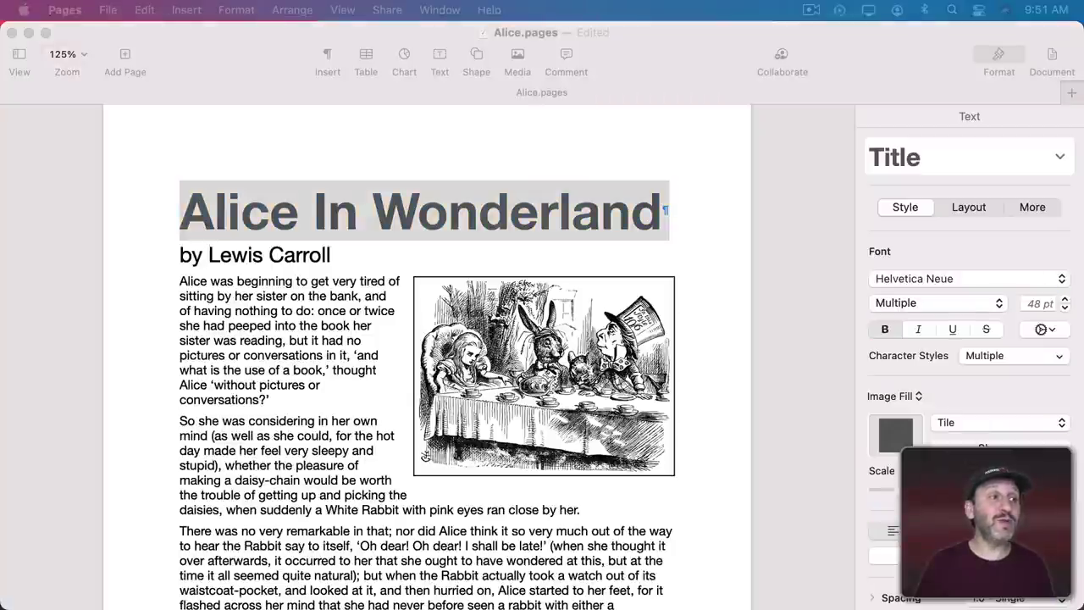
drag(0, 254, 898, 439)
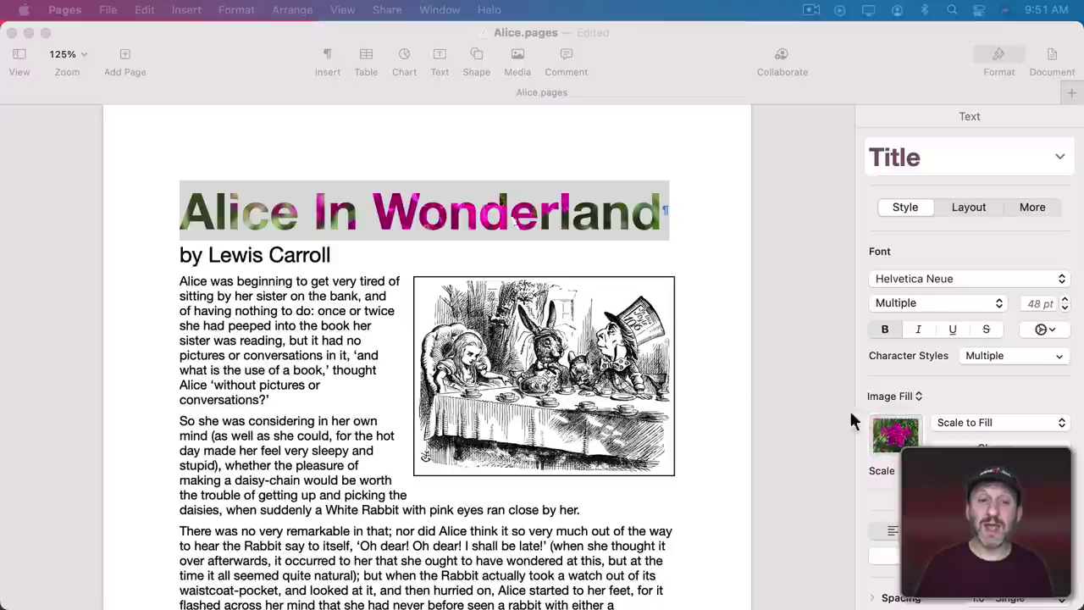
click(577, 214)
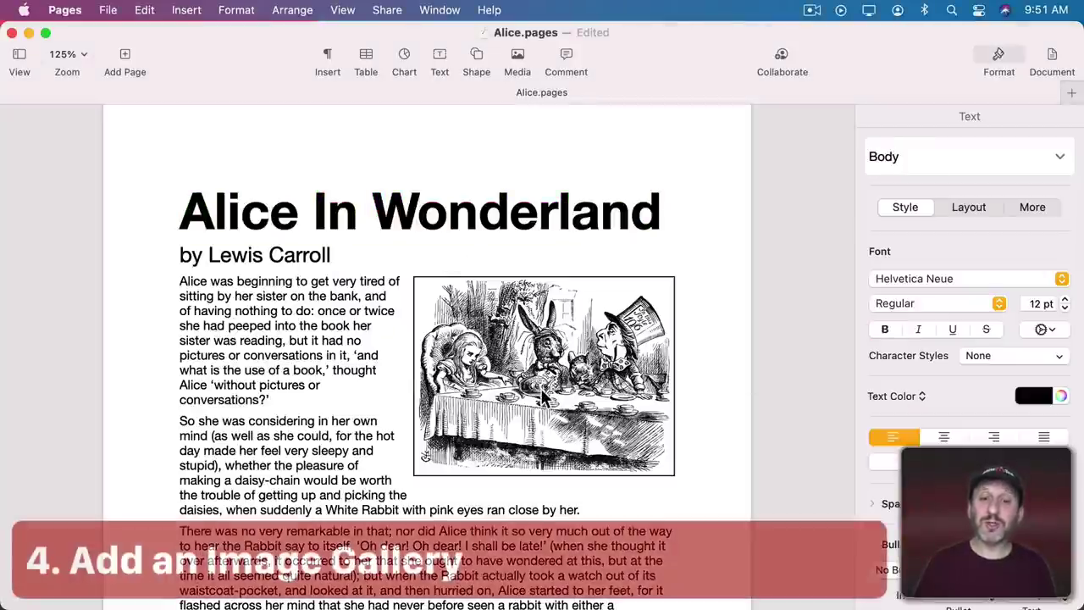
Insert an image gallery, shrink it, and move it up beside the opening paragraphs.
click(540, 387)
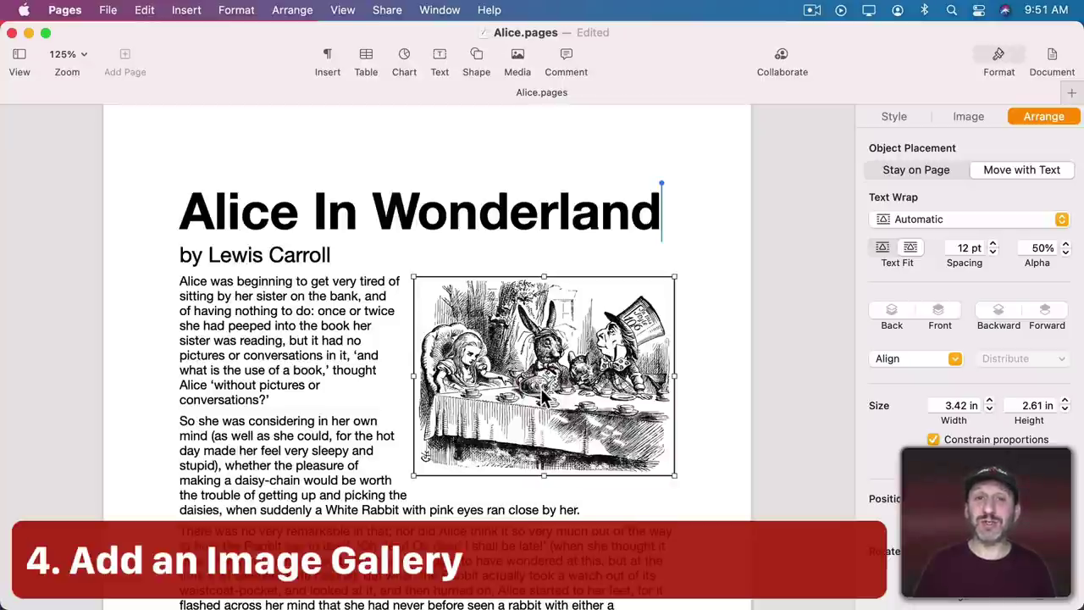
scroll(541, 388, down, 15)
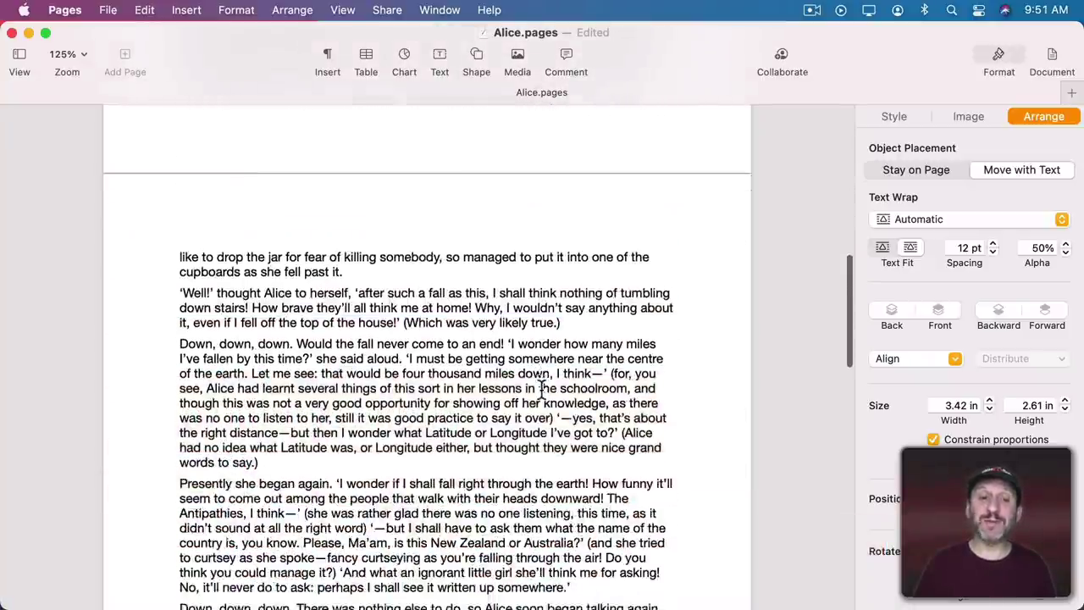
scroll(541, 388, down, 3)
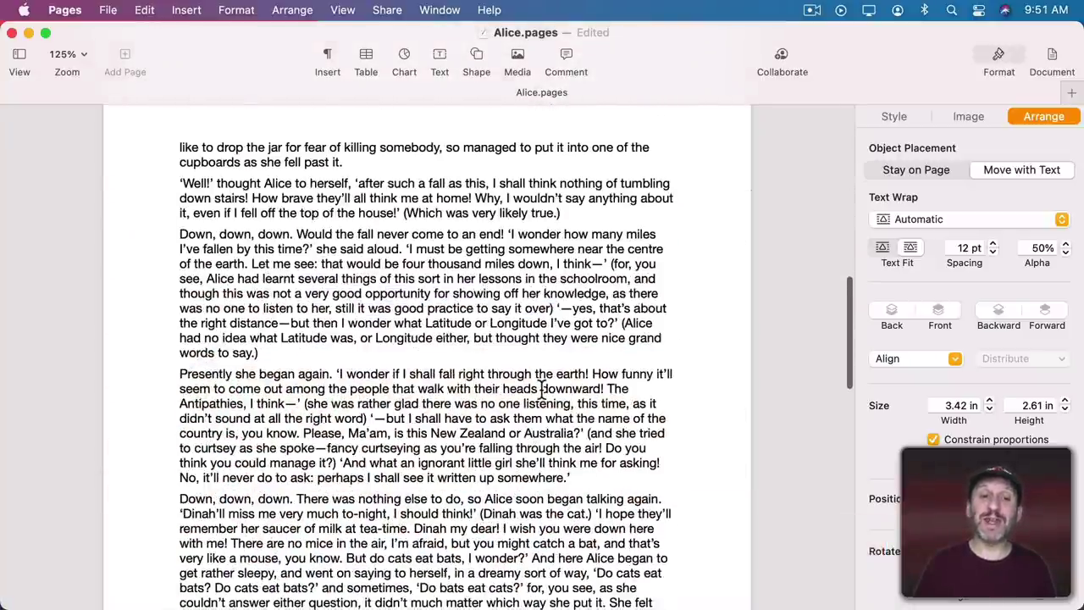
click(184, 9)
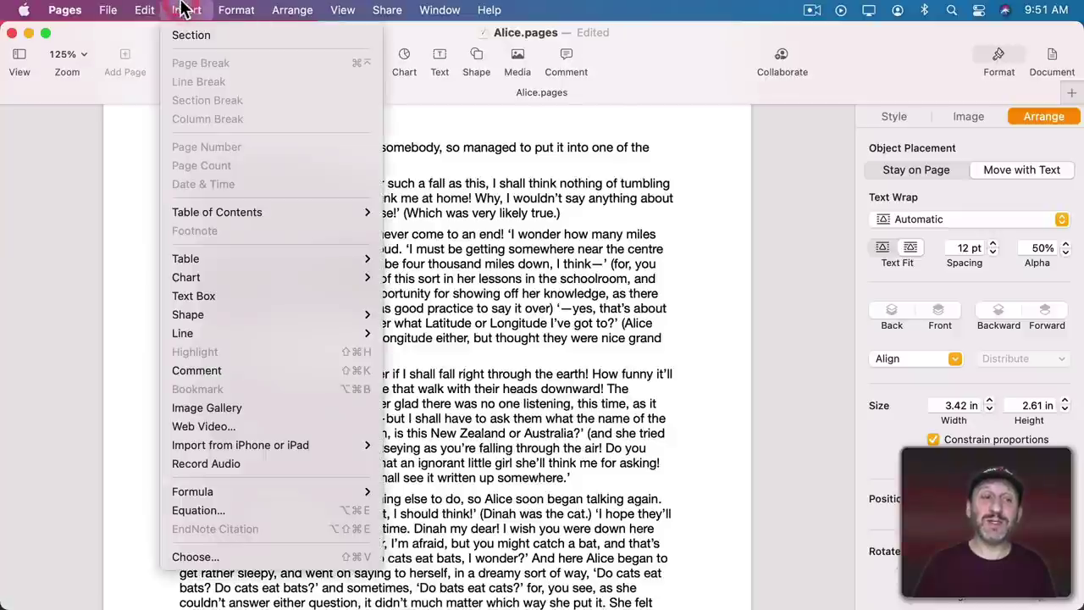
click(218, 409)
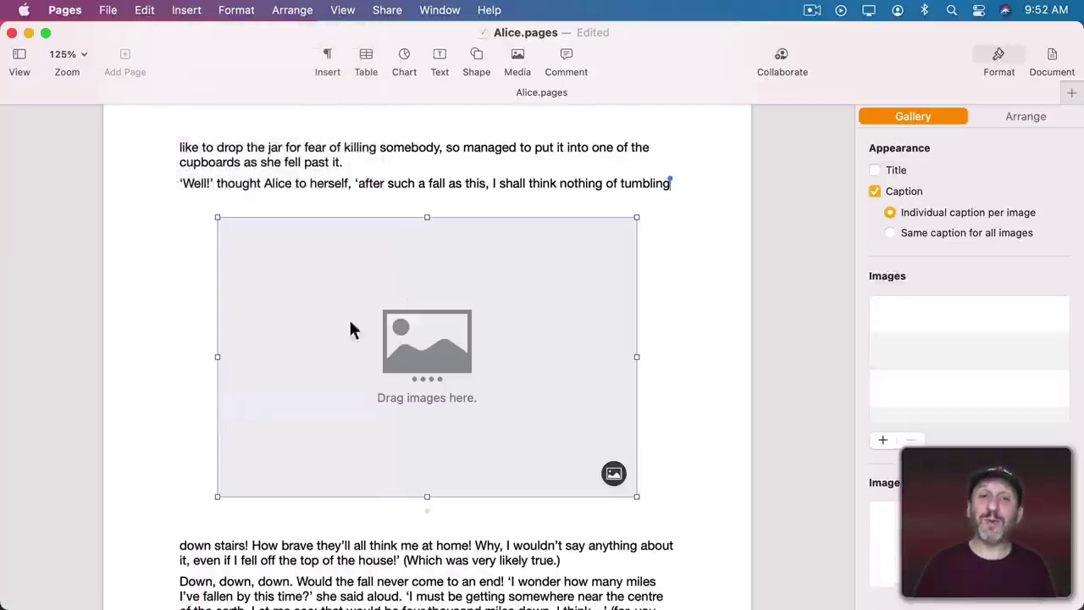
drag(215, 217, 419, 327)
drag(512, 413, 549, 207)
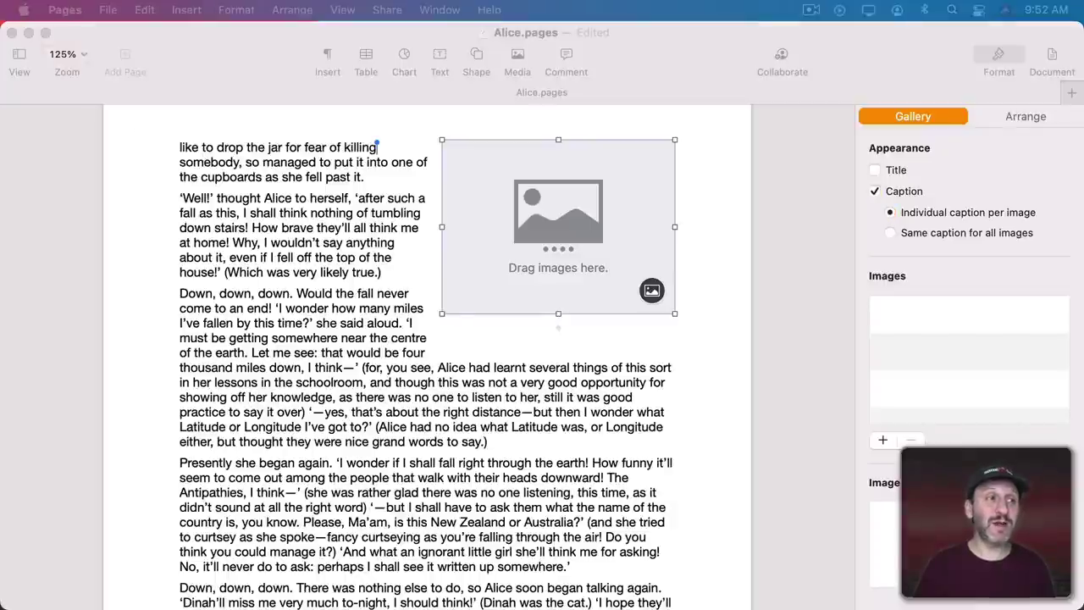
Drop four photos into the gallery, starting with IMG_3785.jpg, and page through to the boardwalk photo.
drag(0, 212, 484, 230)
drag(581, 224, 581, 222)
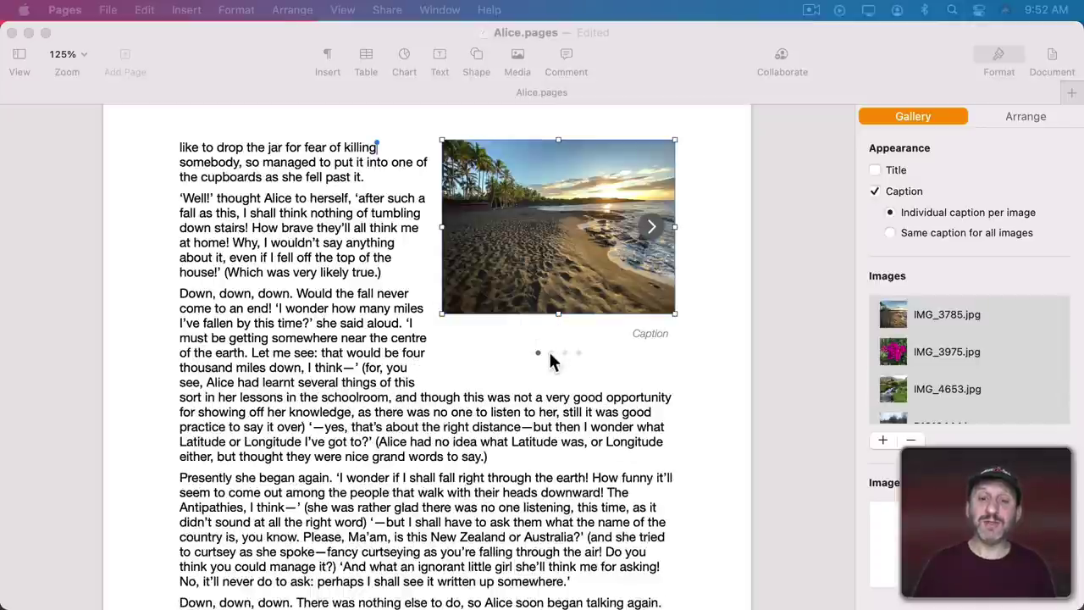
click(551, 353)
click(551, 353)
click(565, 352)
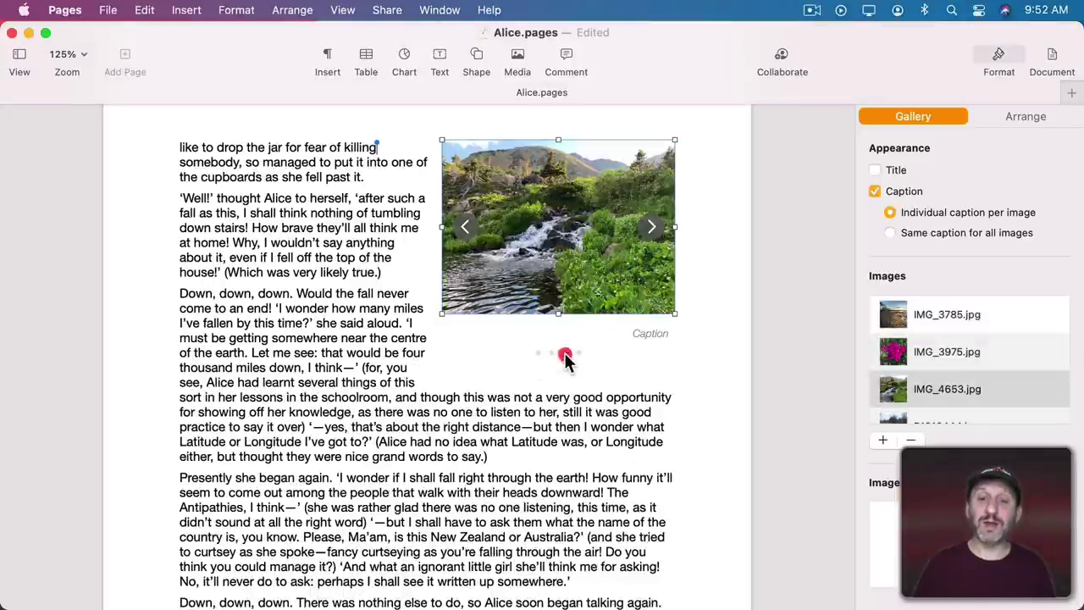
click(579, 353)
Return the gallery to the beach photo and reorder images in the Gallery sidebar's Images list.
click(539, 352)
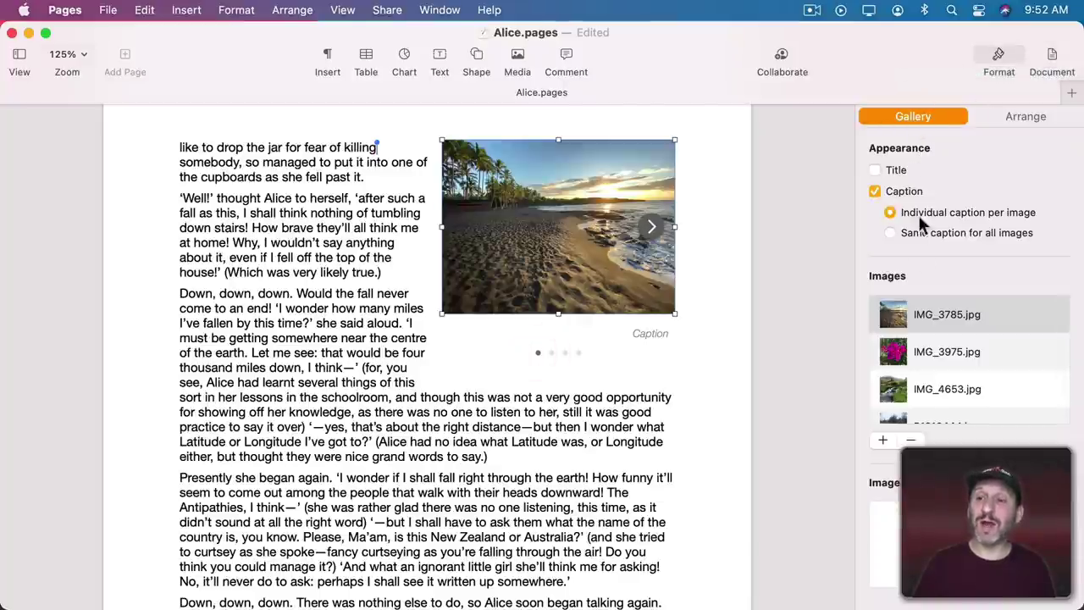
scroll(906, 388, down, 1)
scroll(932, 373, up, 1)
drag(947, 352, 938, 409)
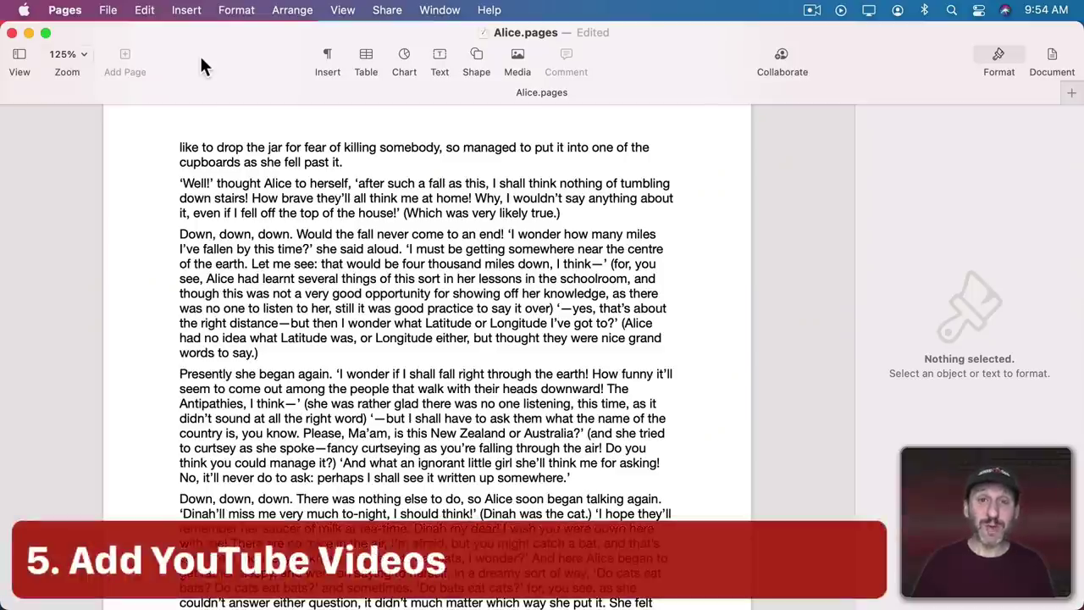
Start Insert > Web Video, then copy the macOS Big Sur YouTube video's share link in Safari.
click(185, 10)
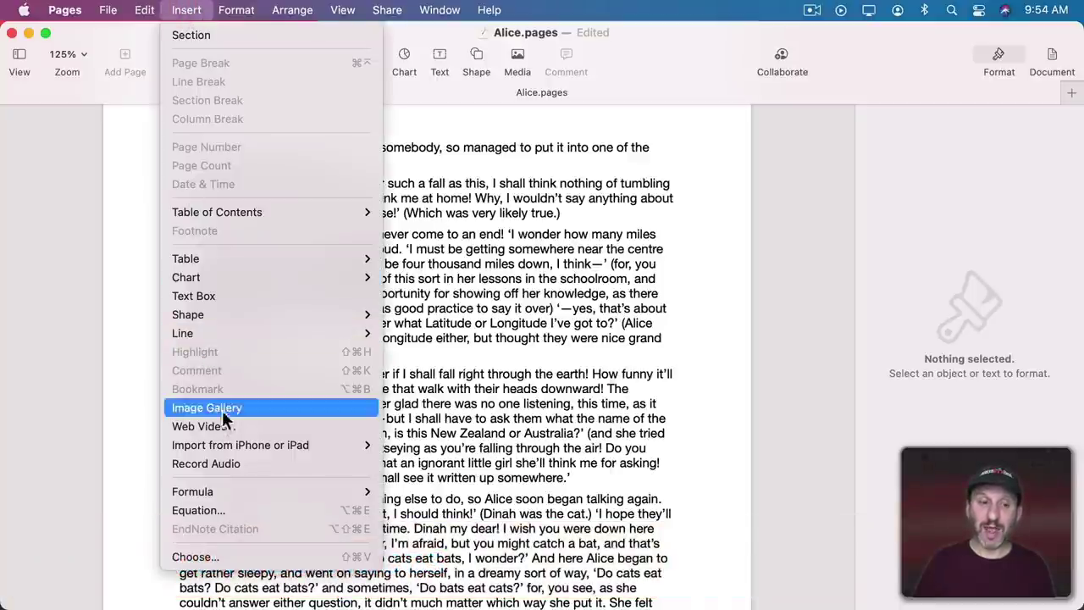
click(226, 425)
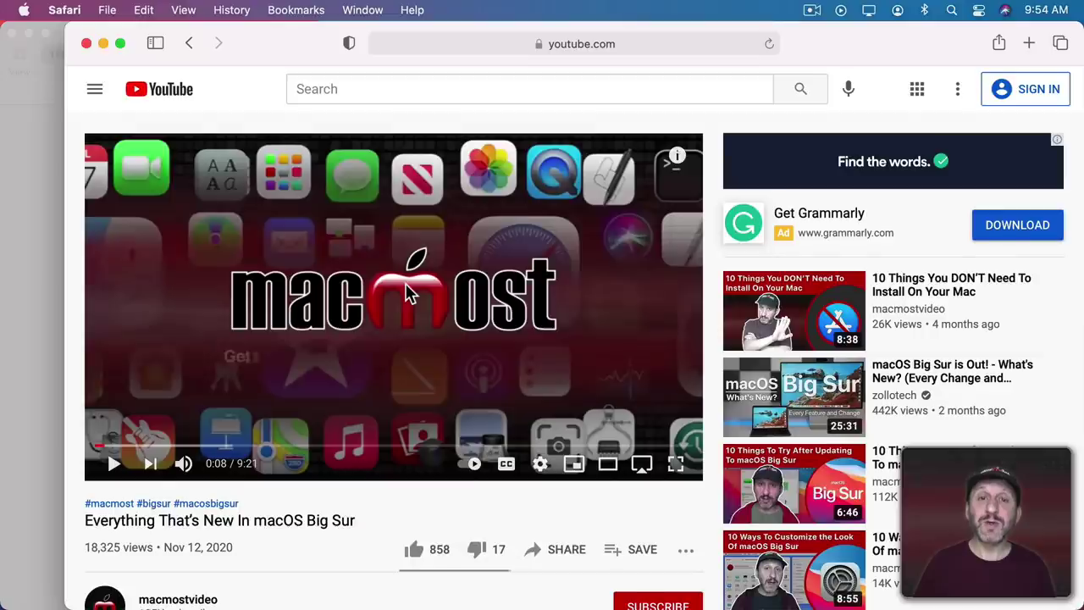
scroll(404, 293, down, 1)
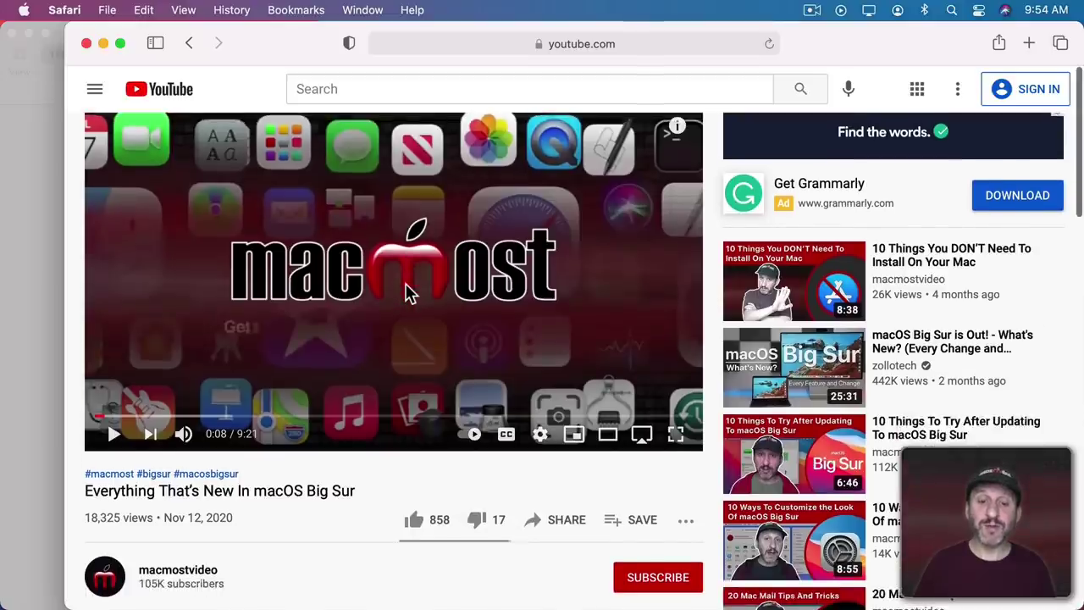
click(577, 521)
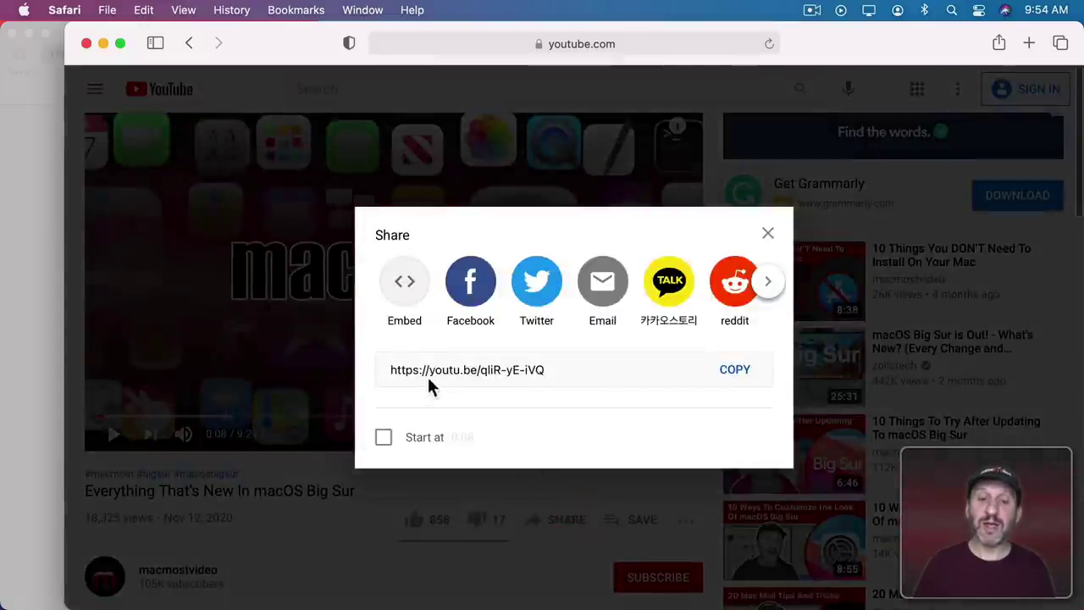
click(742, 381)
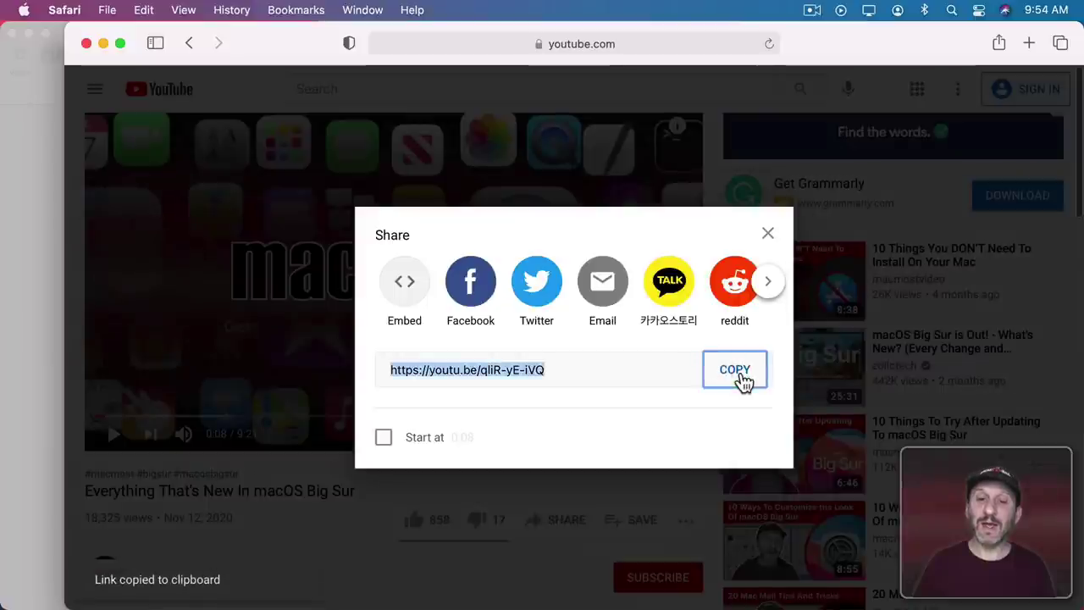
Embed the pasted YouTube link at about 3.83 × 2.15 in, moved up beside the text, and test-play it.
key(super+h)
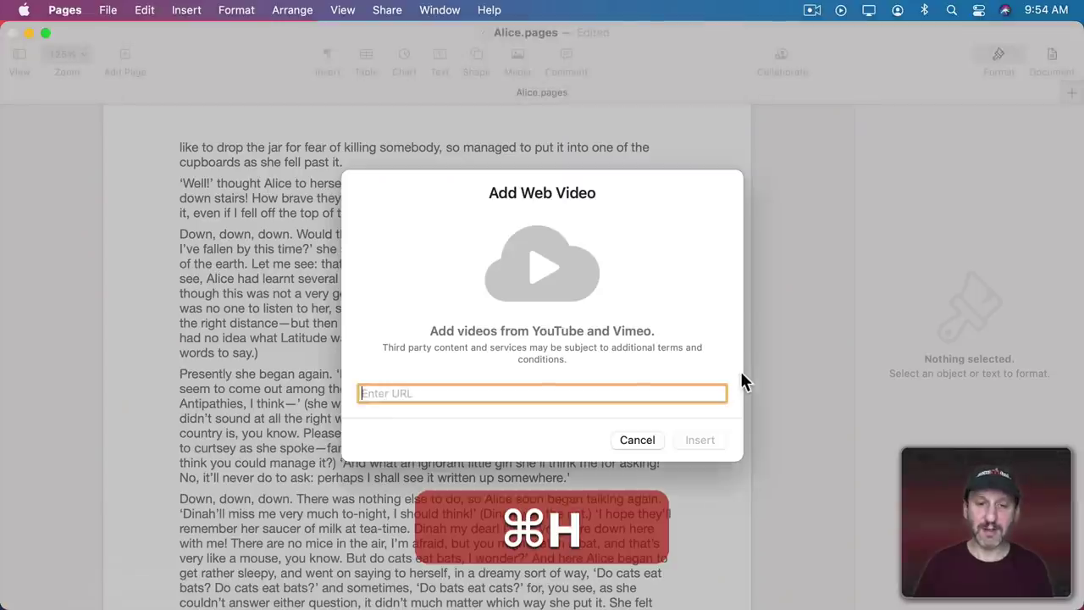
key(super+v)
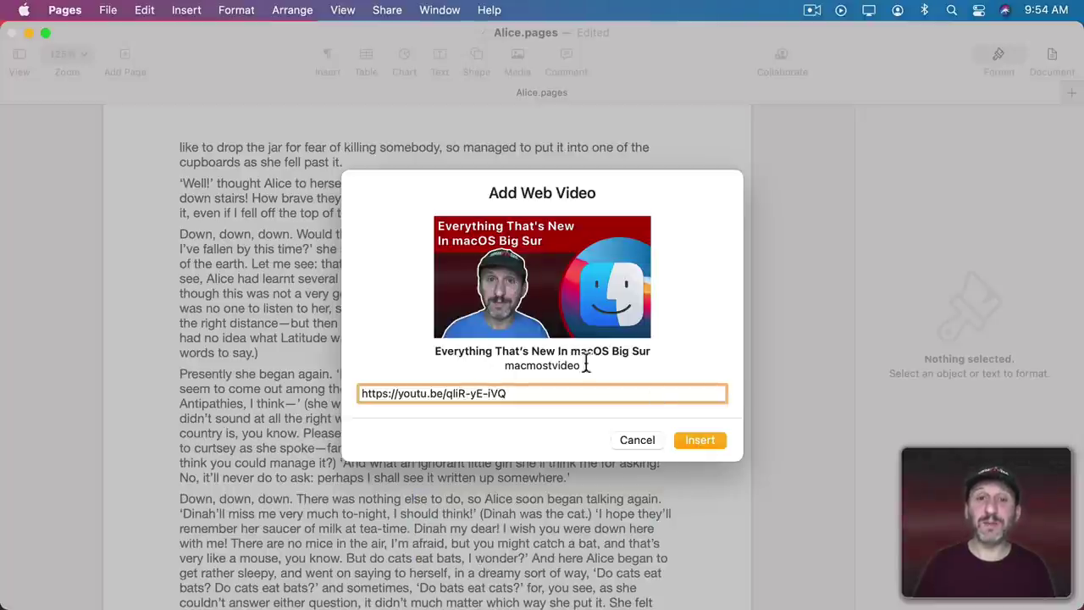
click(699, 430)
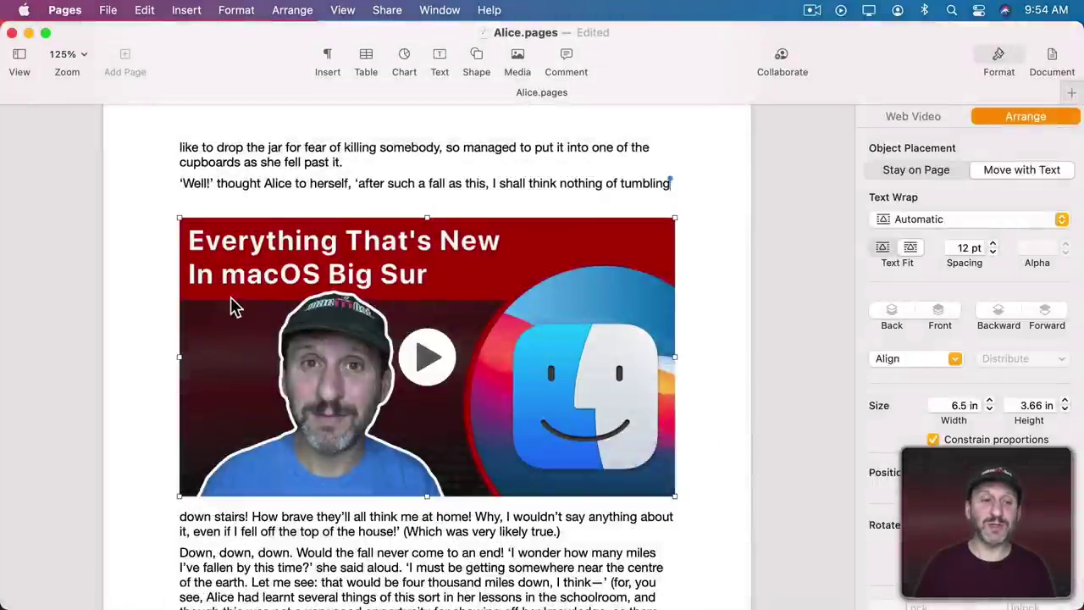
drag(180, 219, 381, 331)
drag(546, 381, 546, 225)
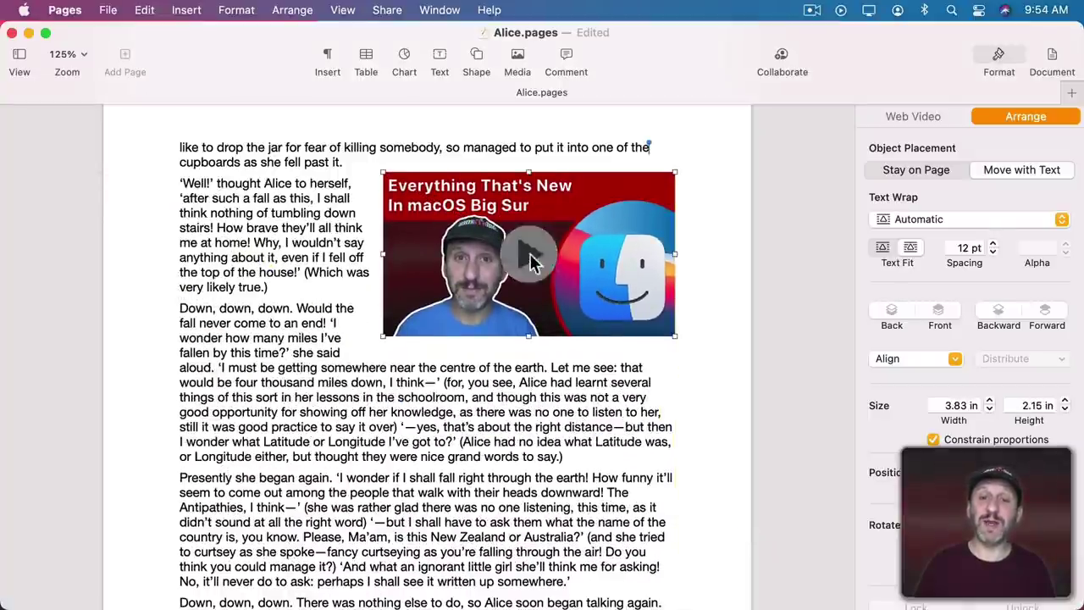
click(532, 254)
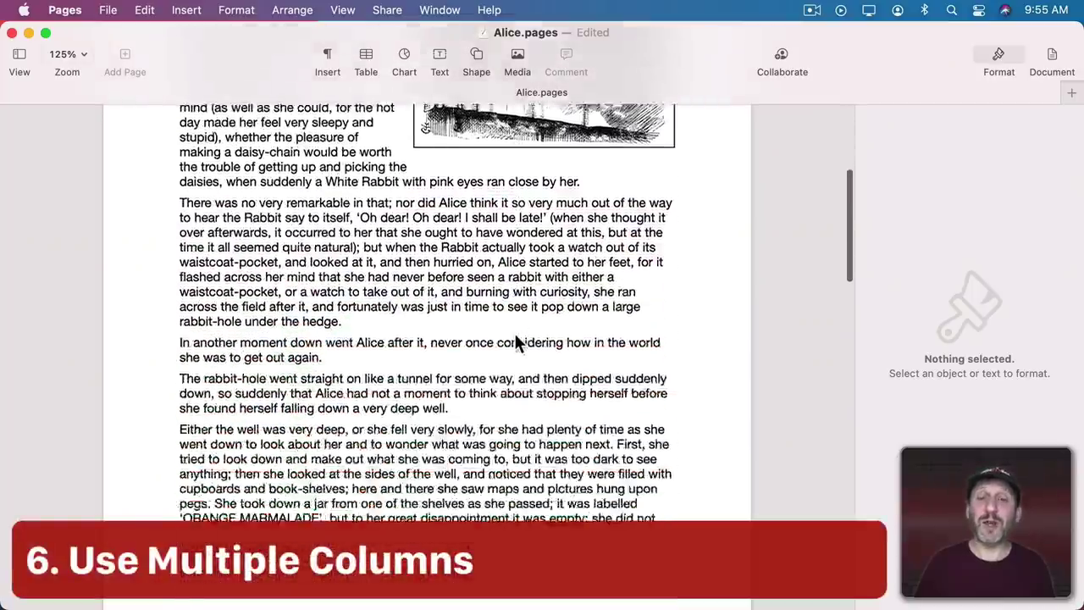
Set the body text to 2 columns, then undo back to a single 6.5 in column.
scroll(514, 334, up, 15)
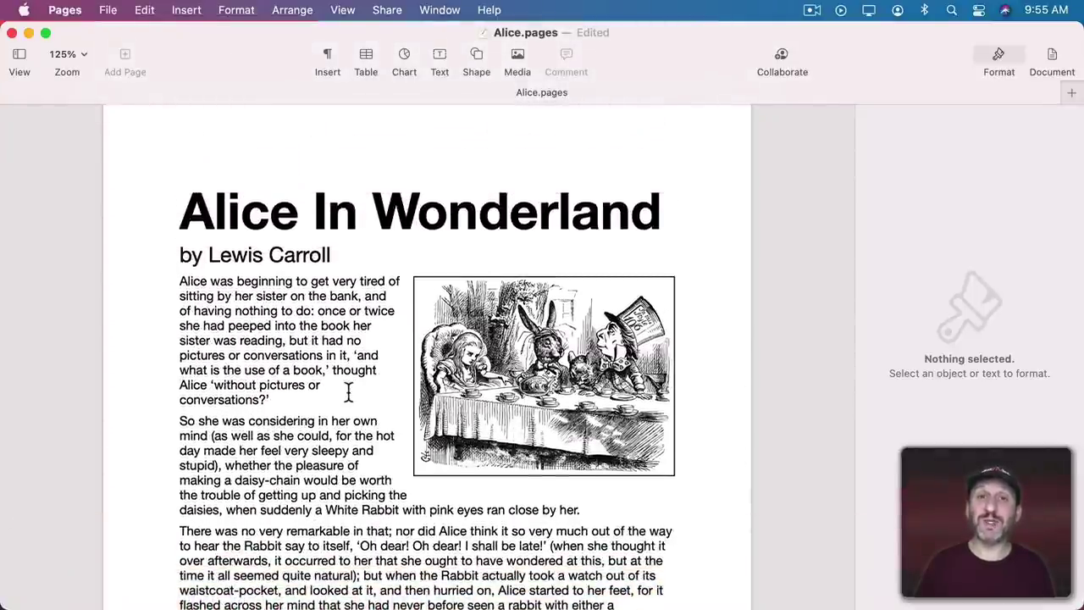
click(212, 310)
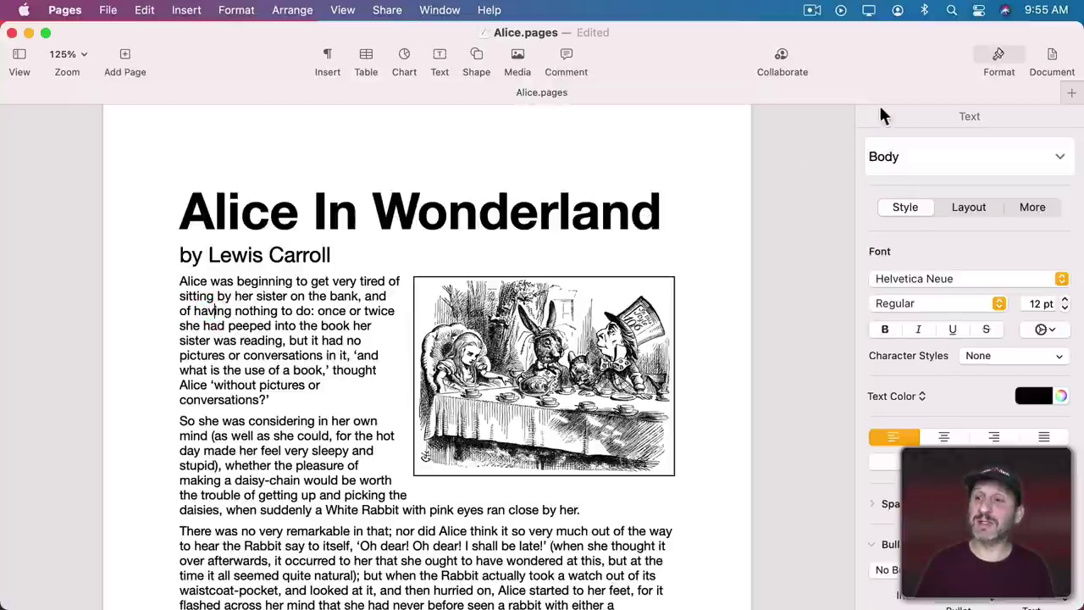
click(962, 211)
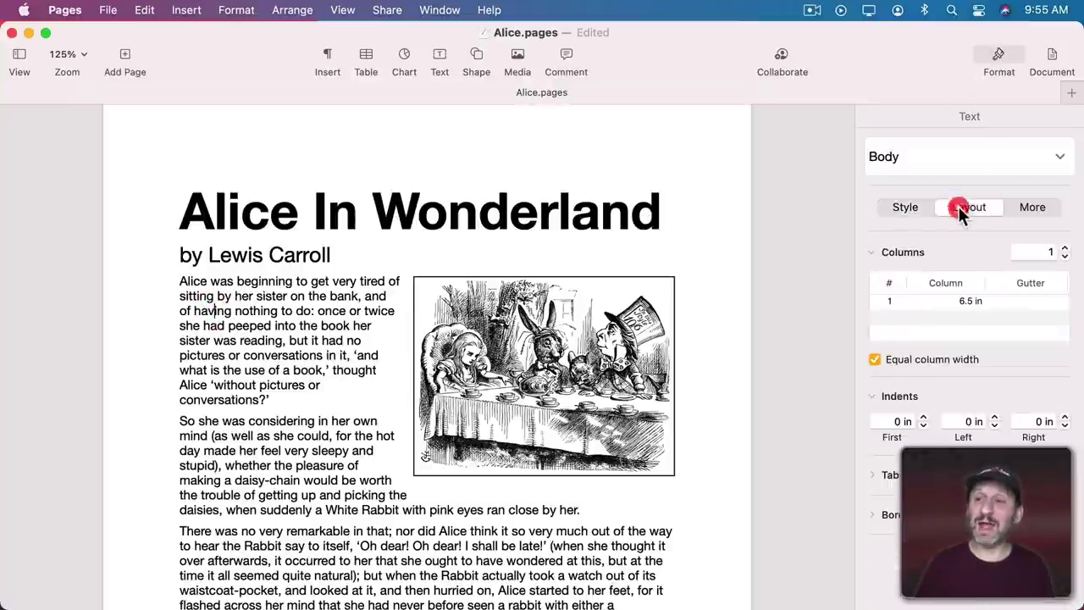
click(1064, 249)
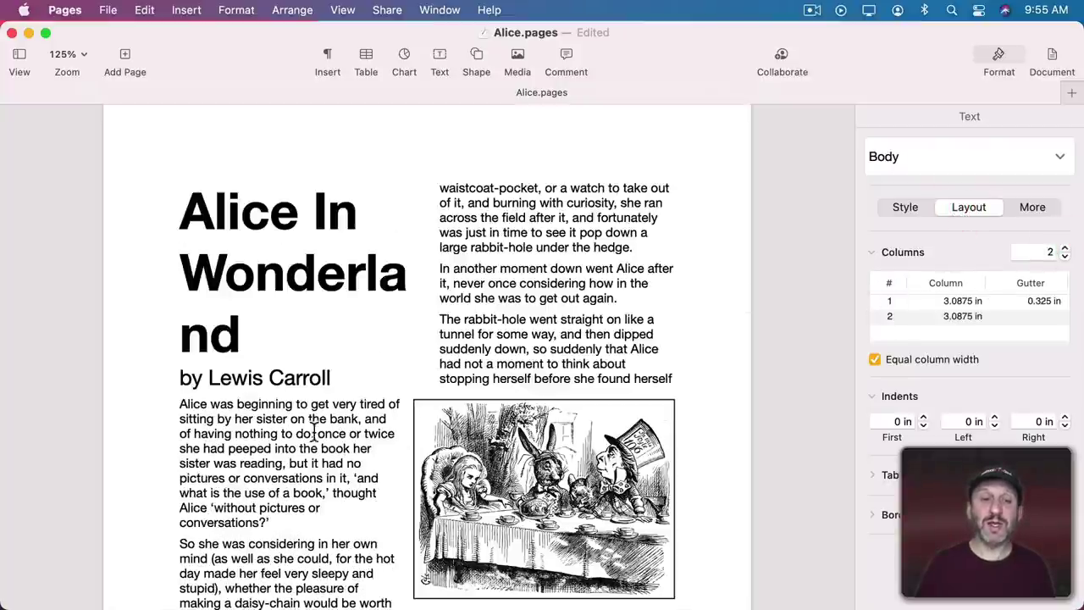
scroll(549, 330, down, 10)
scroll(551, 332, up, 10)
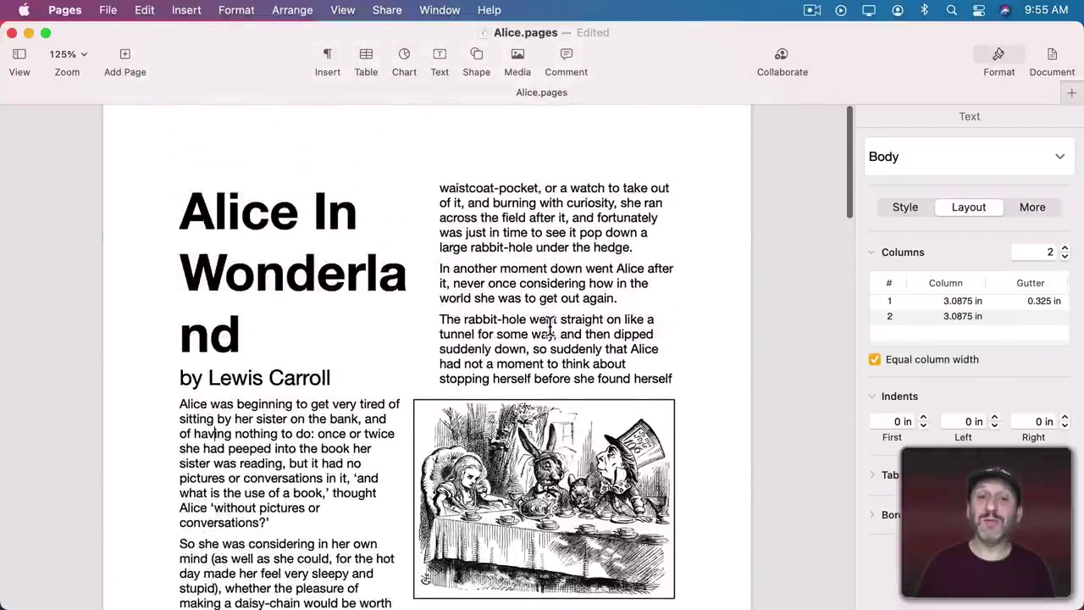
key(super+z)
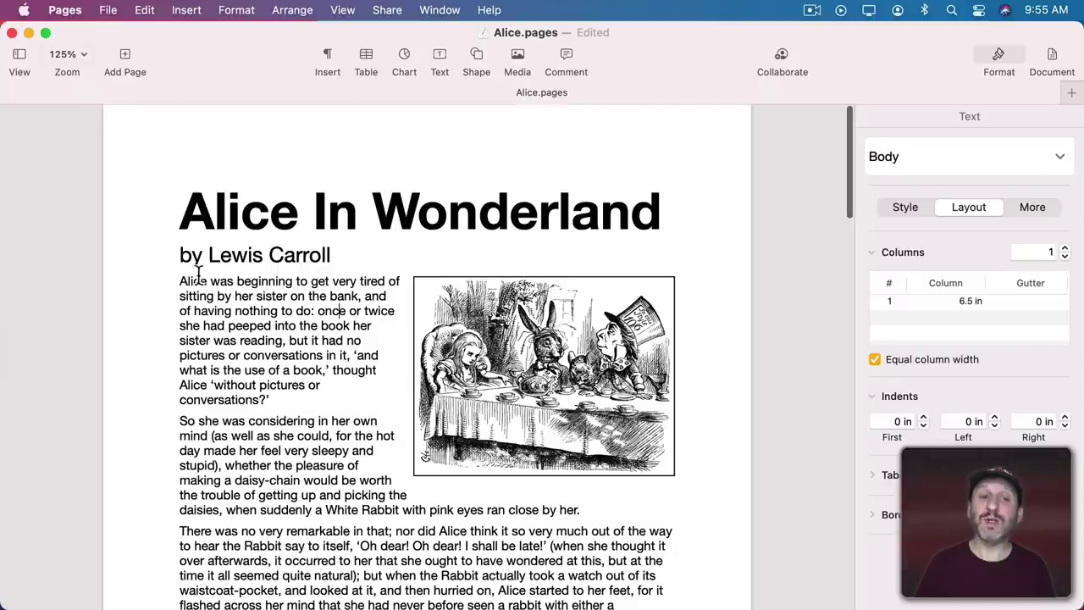
click(176, 283)
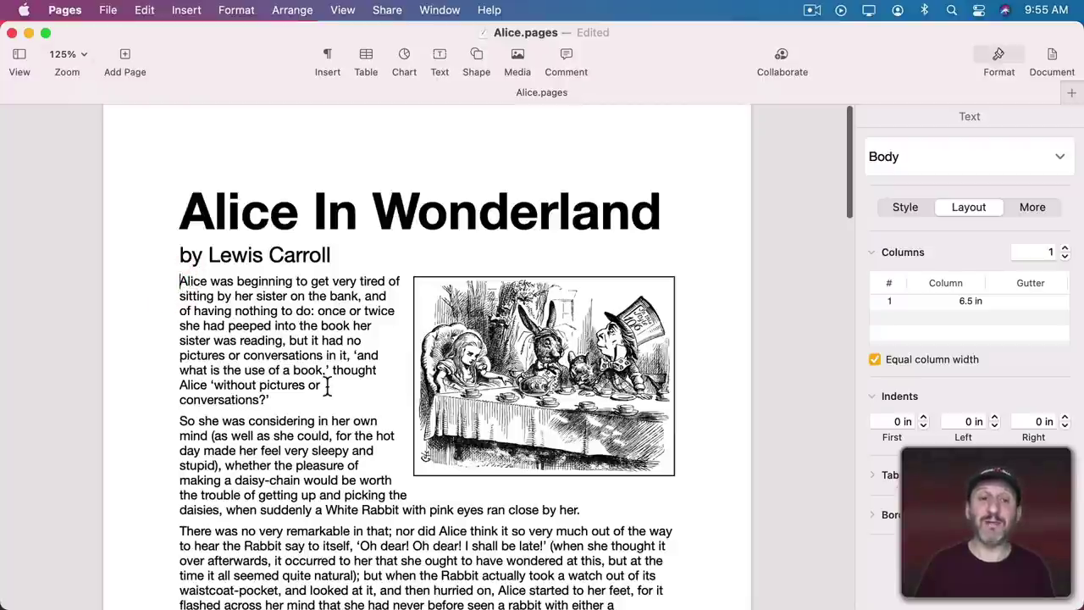
scroll(330, 390, down, 15)
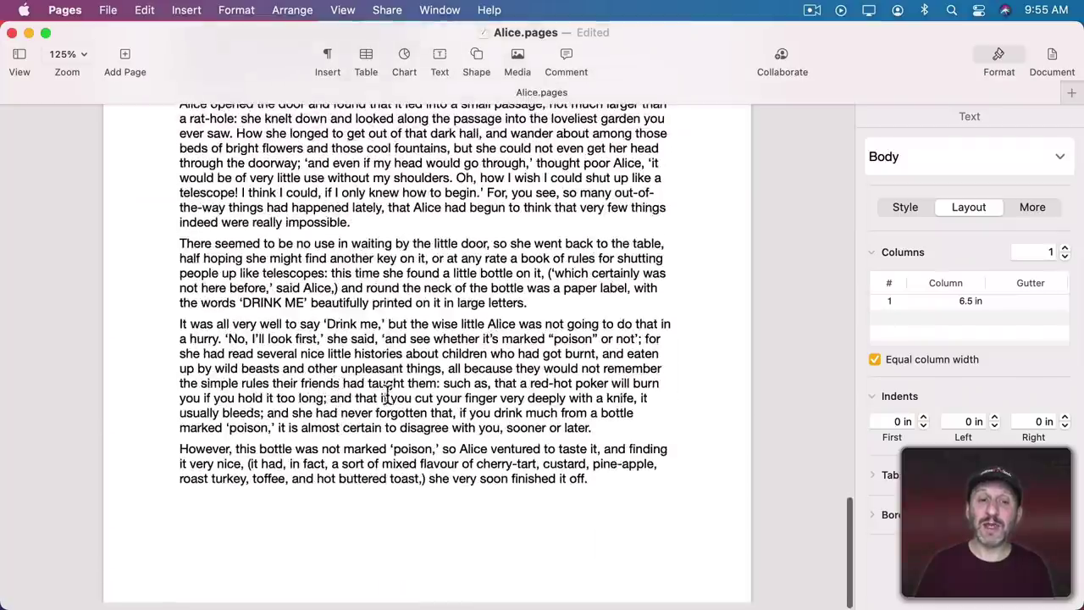
shift+click(590, 481)
scroll(595, 480, up, 15)
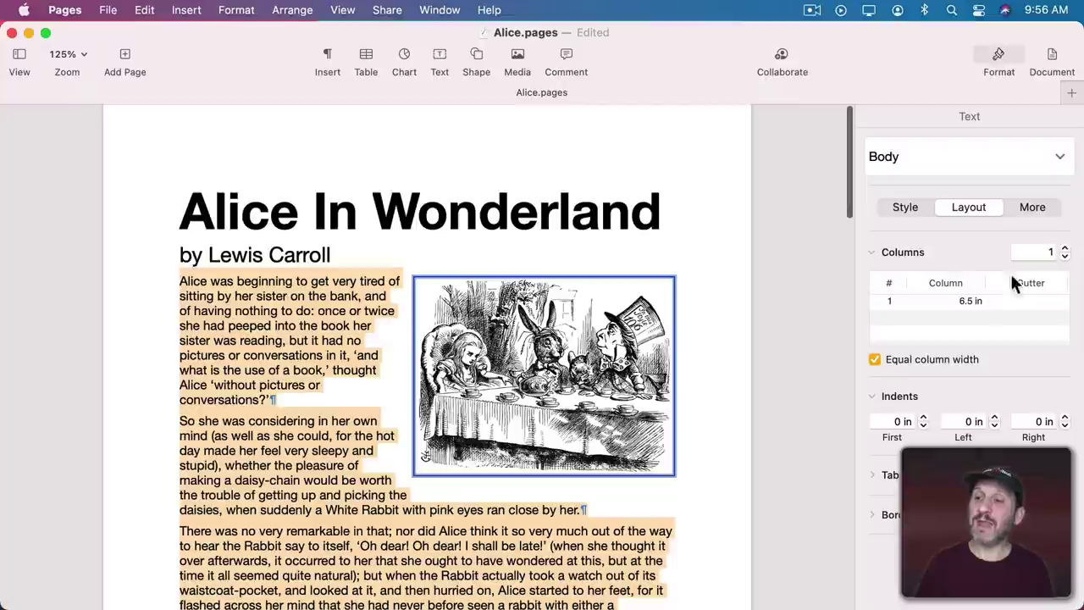
click(1064, 248)
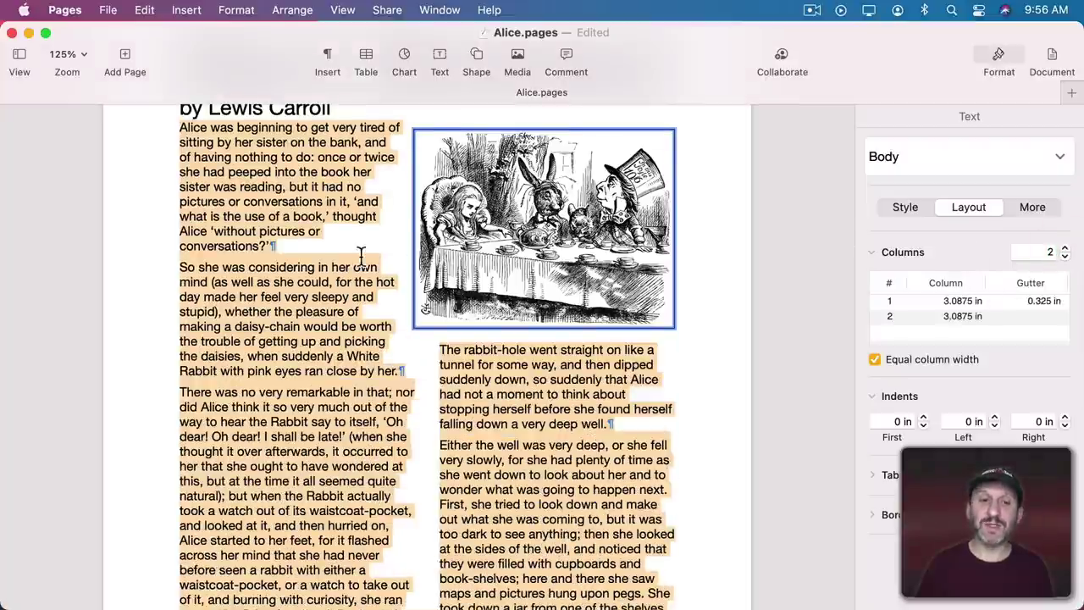
scroll(363, 259, up, 3)
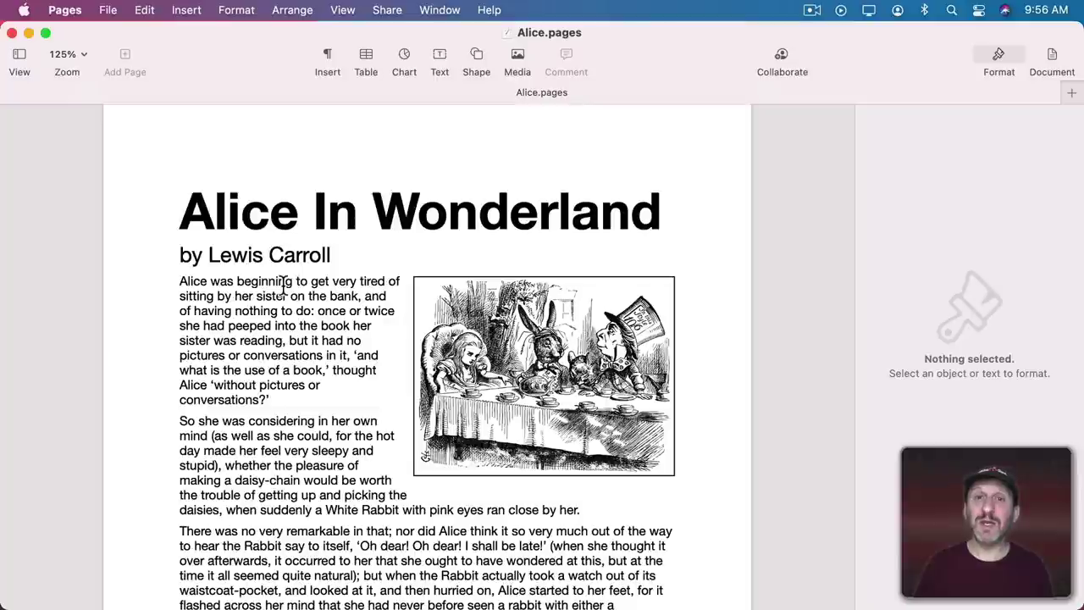
Browse all versions of Alice.pages and step back to the earlier 9:56 AM version.
click(110, 10)
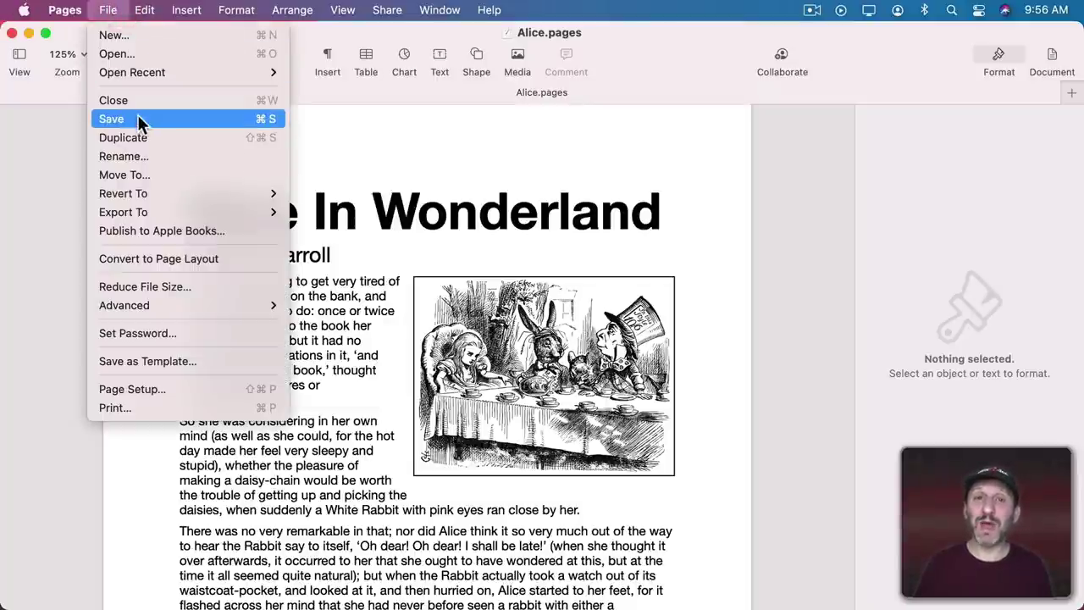
mouse_move(140, 193)
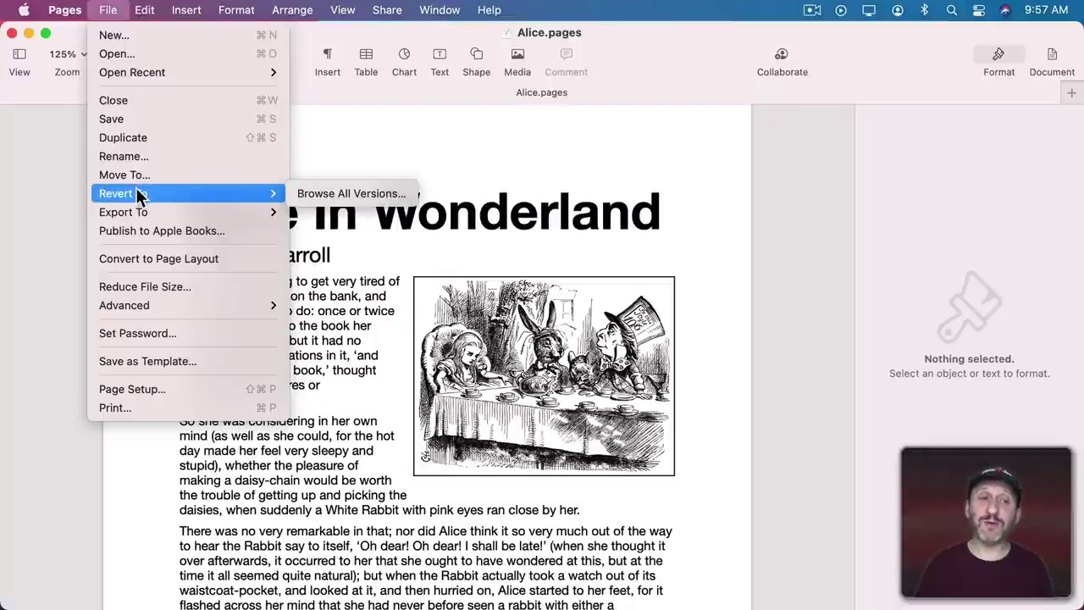
click(323, 193)
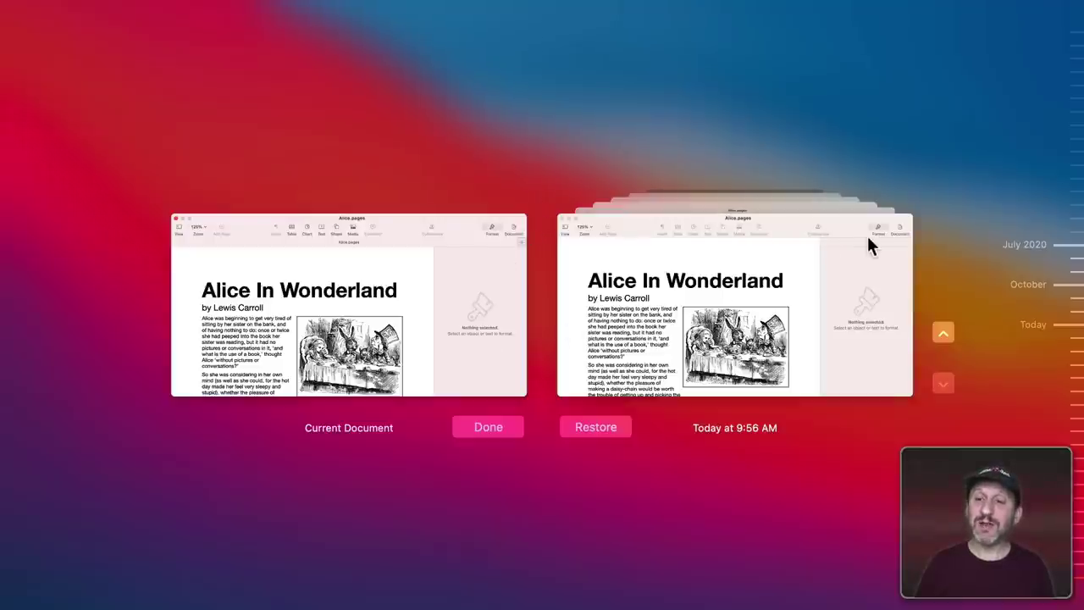
click(943, 334)
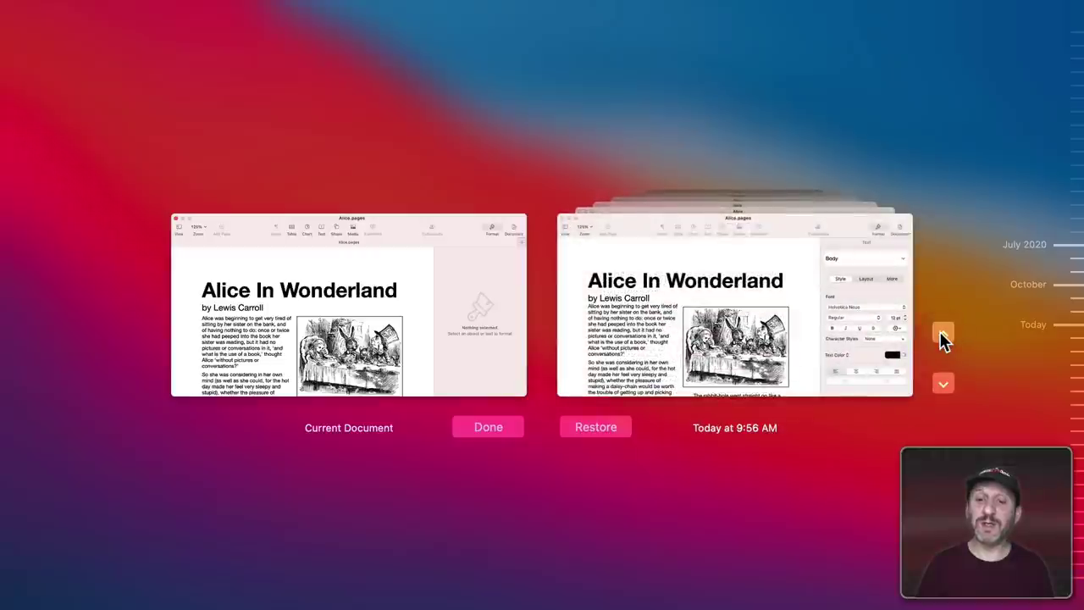
scroll(705, 340, down, 5)
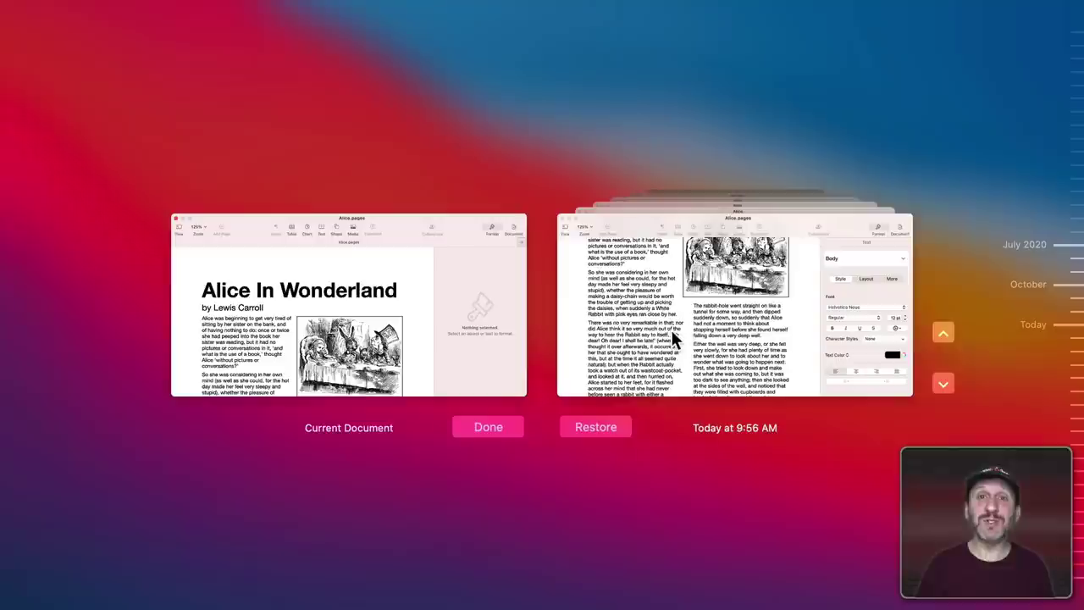
scroll(692, 328, up, 5)
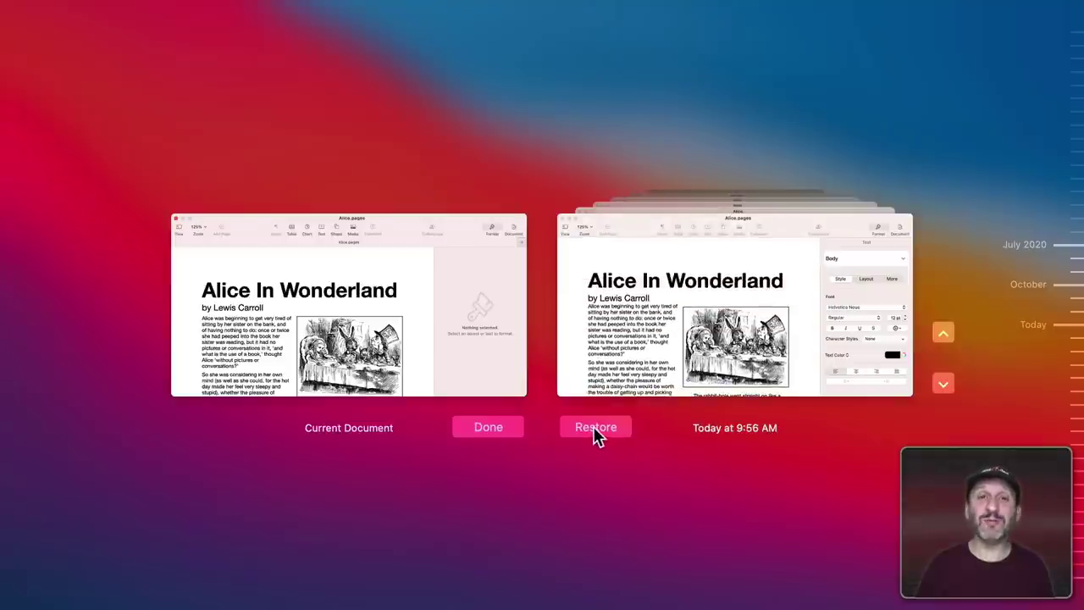
scroll(721, 316, down, 3)
Copy the 'So she was considering' paragraph from the 9:56 AM version and exit to the current document.
click(631, 304)
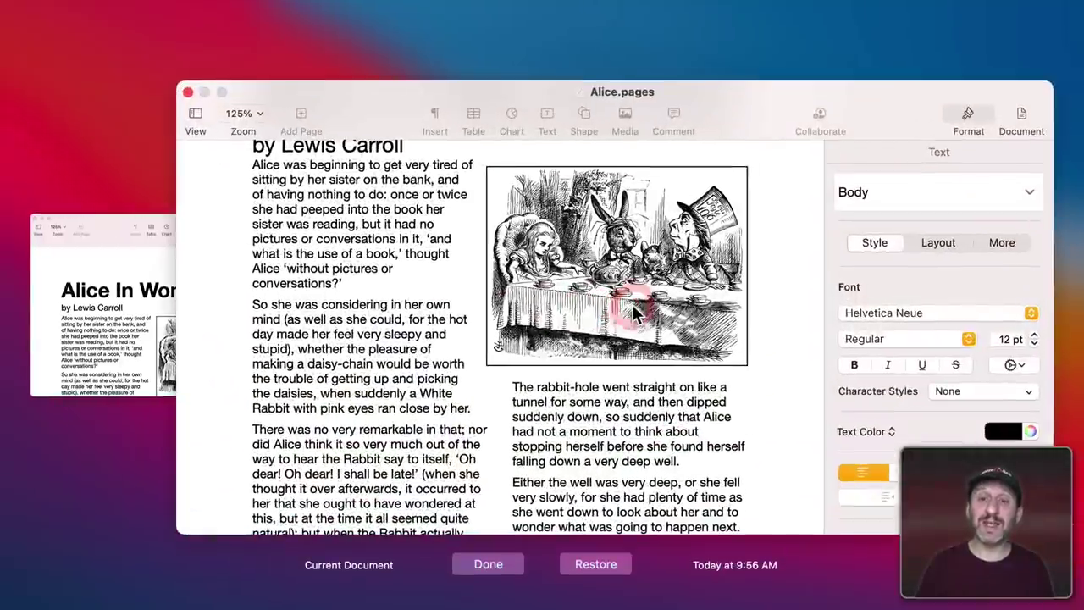
drag(255, 304, 474, 407)
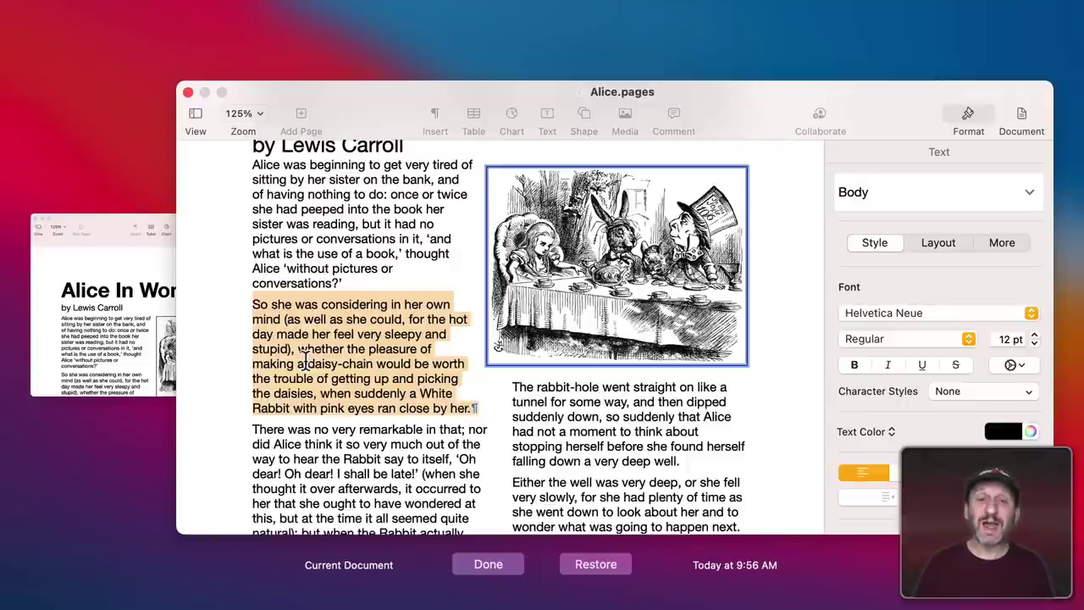
key(super+c)
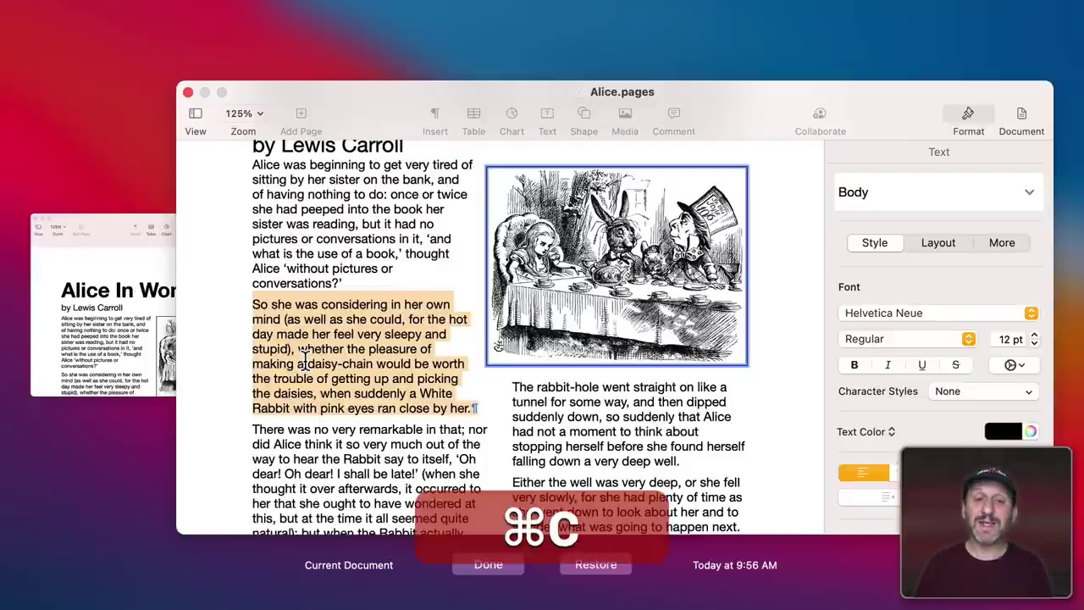
click(486, 564)
click(496, 422)
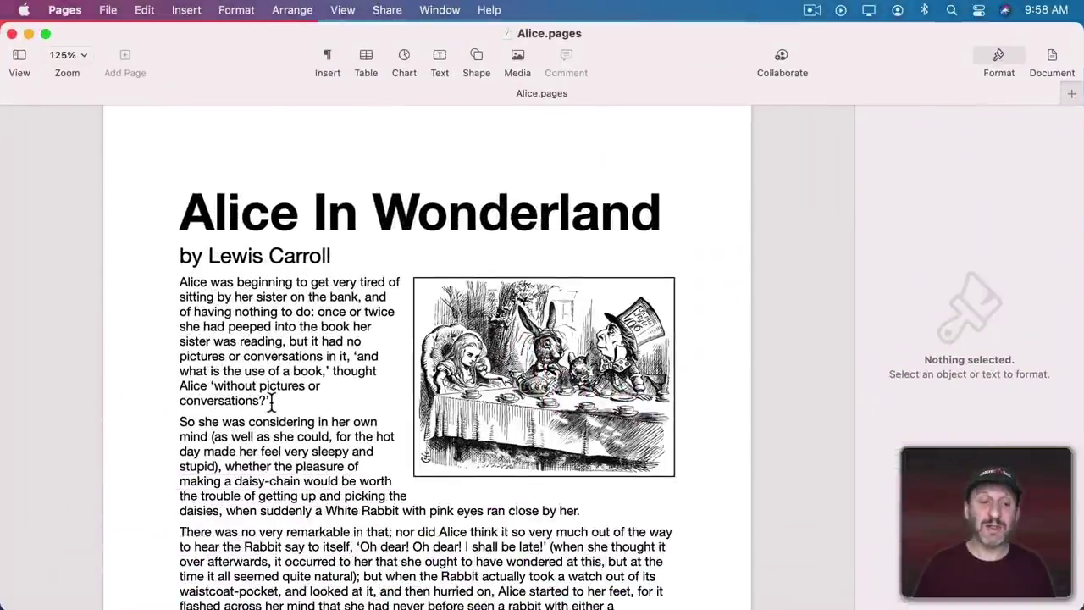
Paste the copied paragraph before the first paragraph, then set a password for opening Alice.pages.
click(178, 288)
key(super+v)
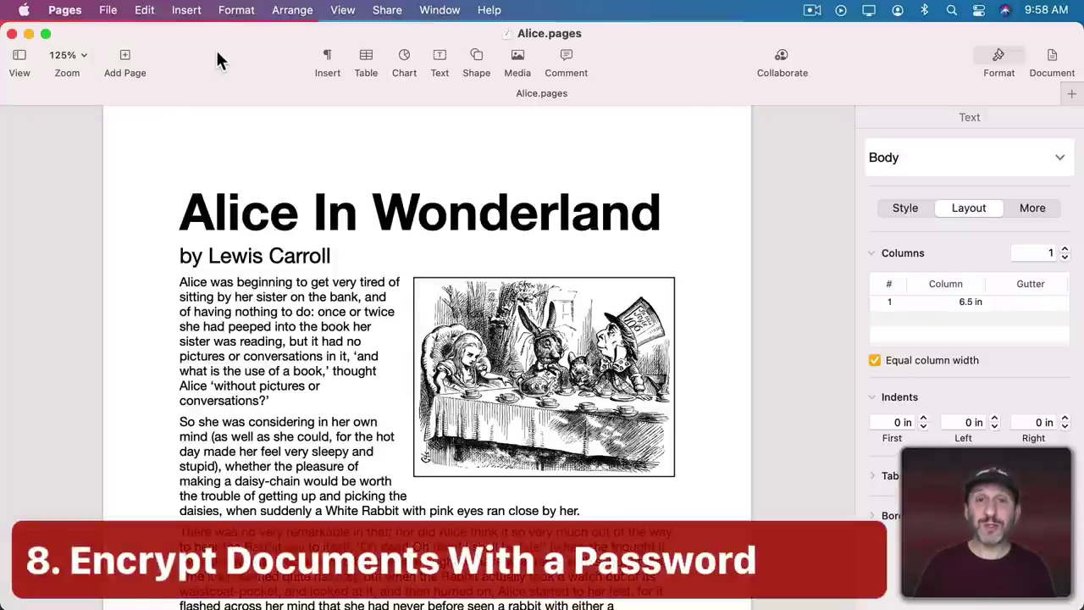
click(106, 9)
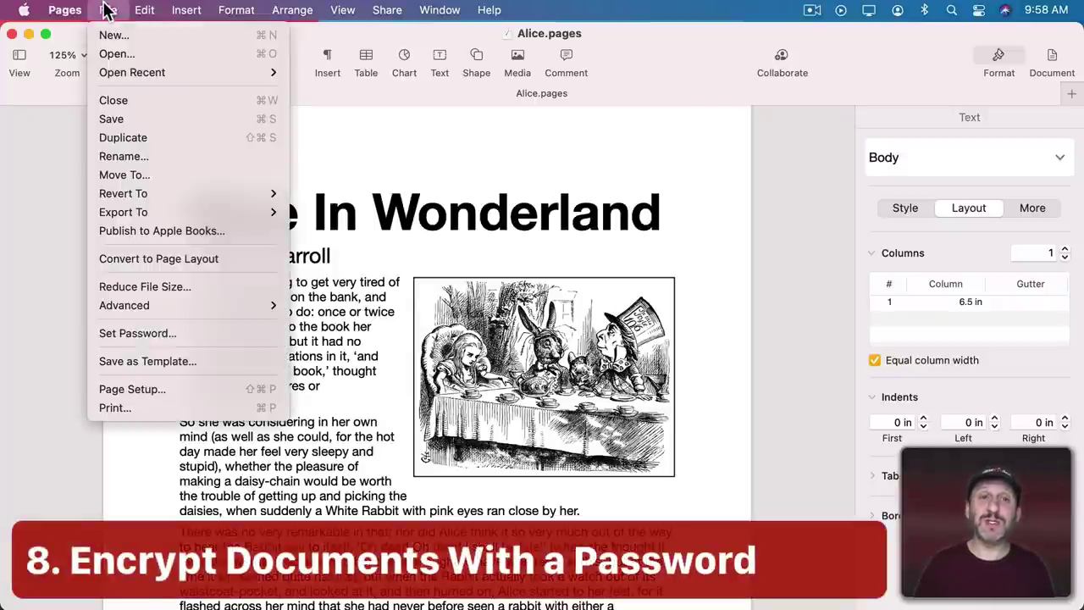
click(143, 329)
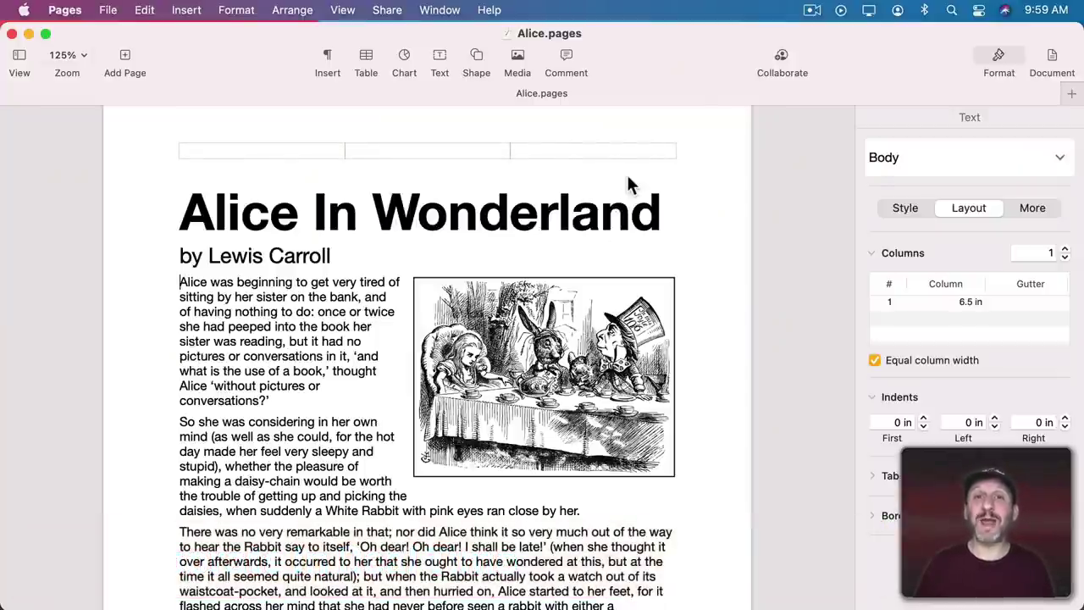
Start sharing the document, limited to invited people who can make changes.
click(781, 61)
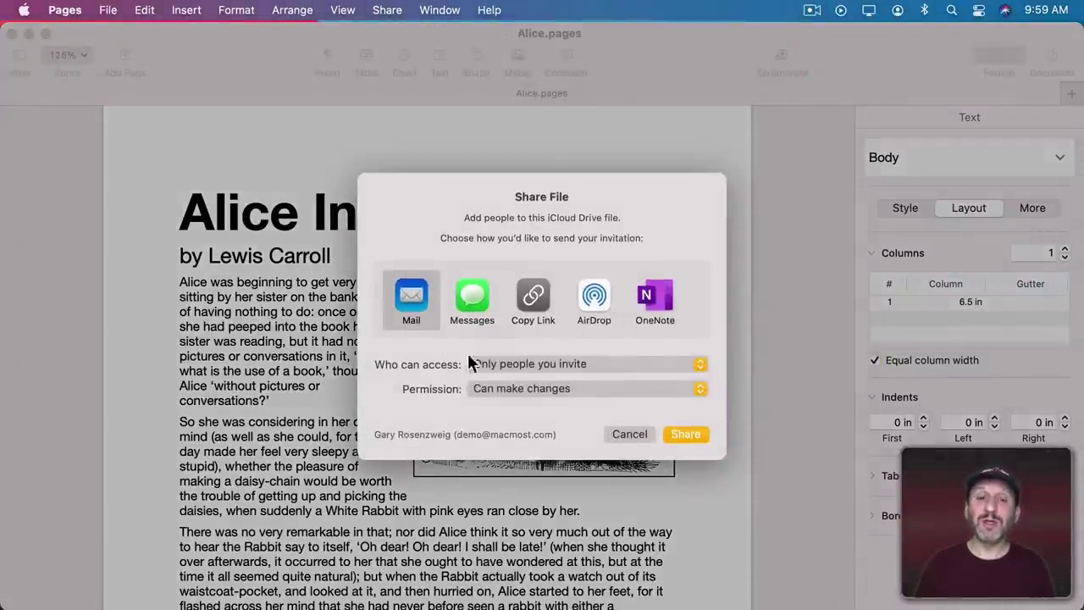
click(512, 371)
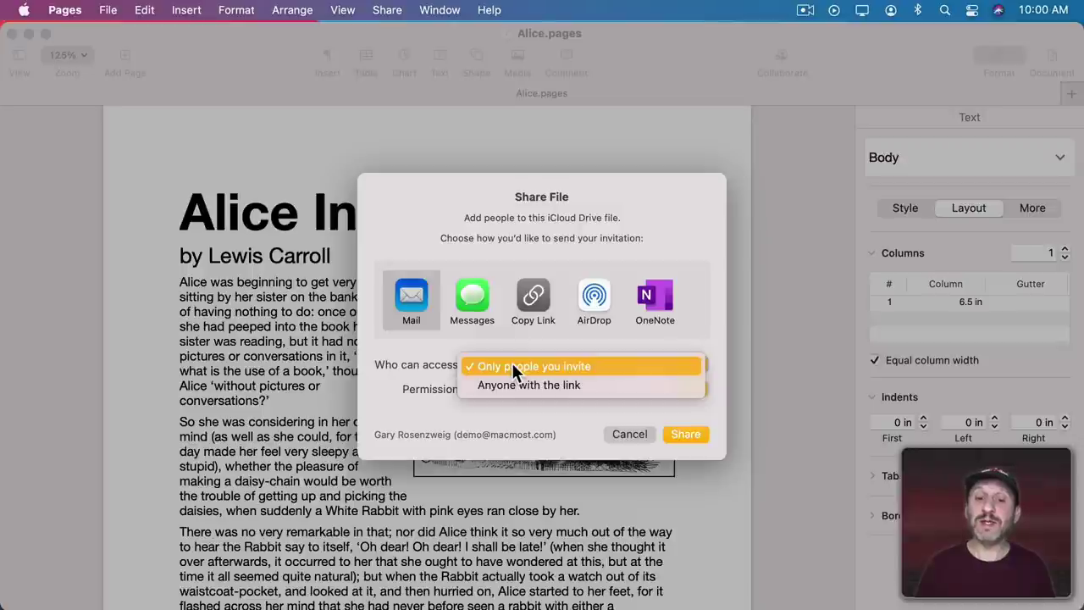
click(512, 369)
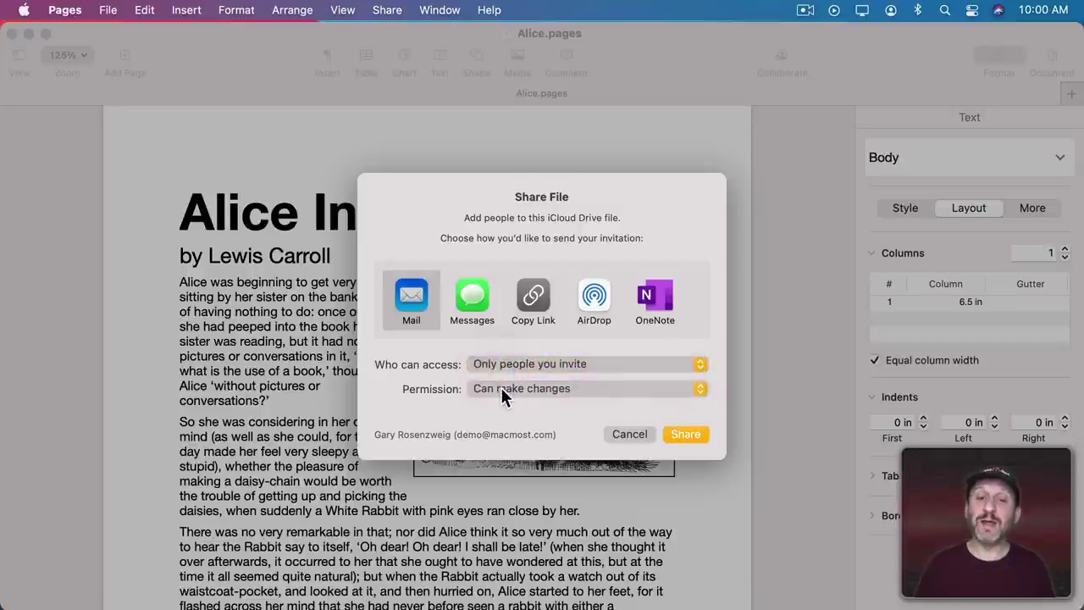
click(501, 391)
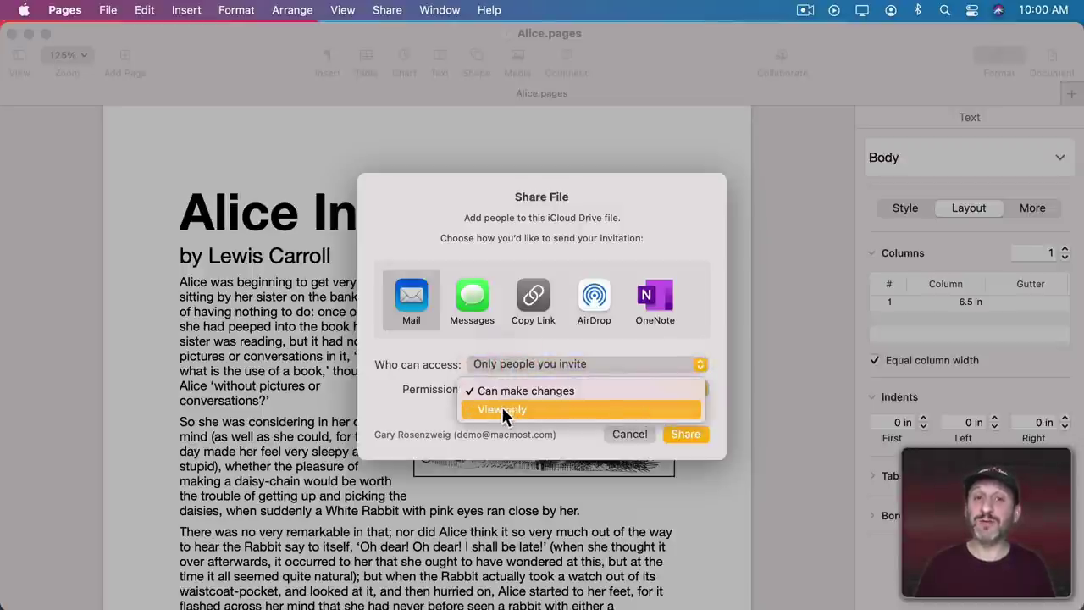
click(502, 390)
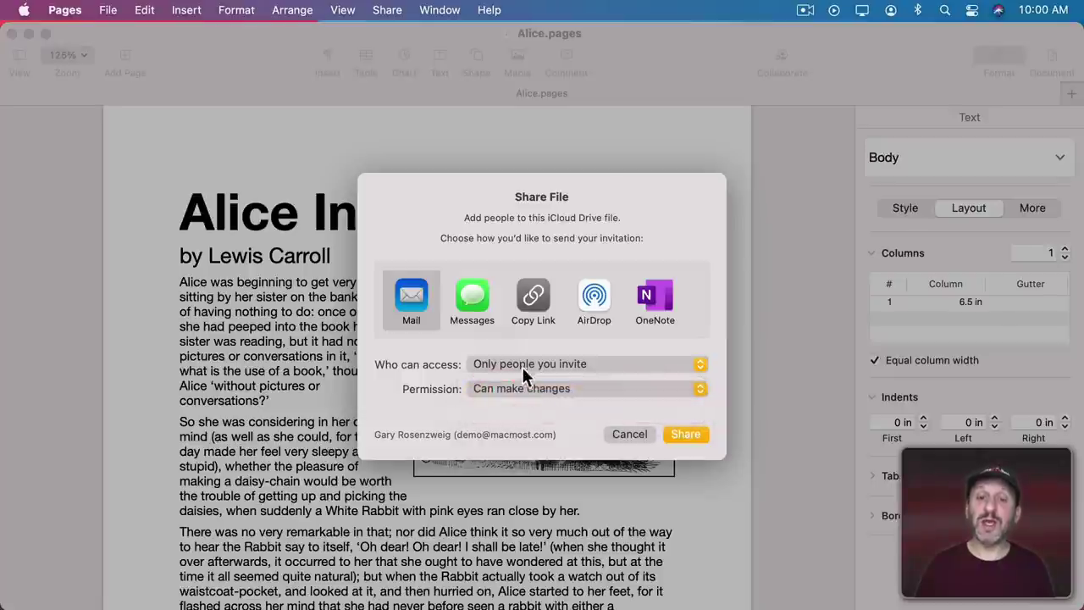
Send the collaboration invitation link through Messages to the chosen contact.
click(479, 301)
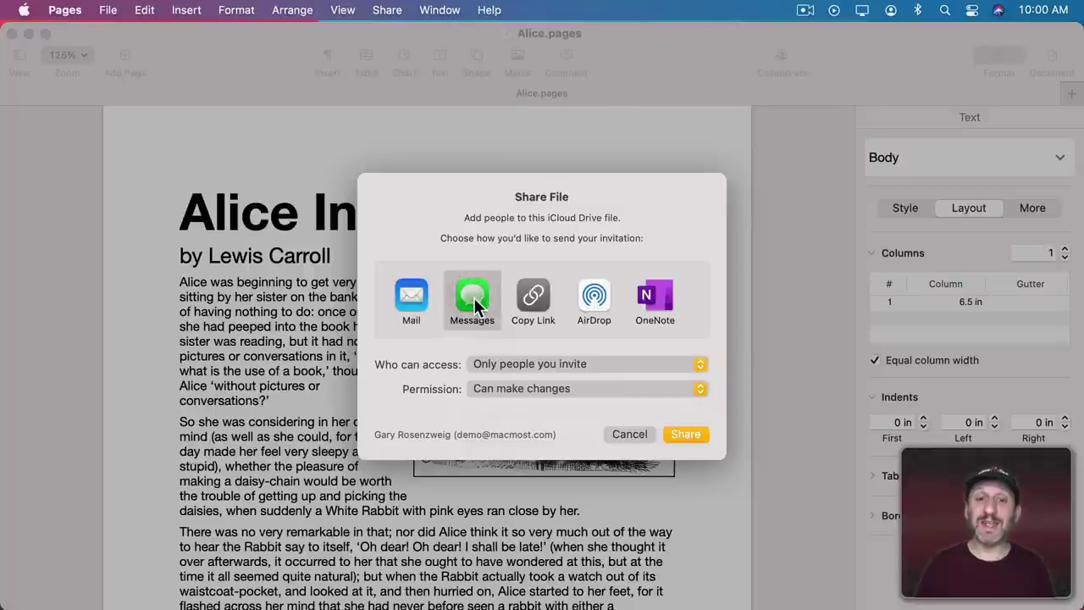
click(533, 292)
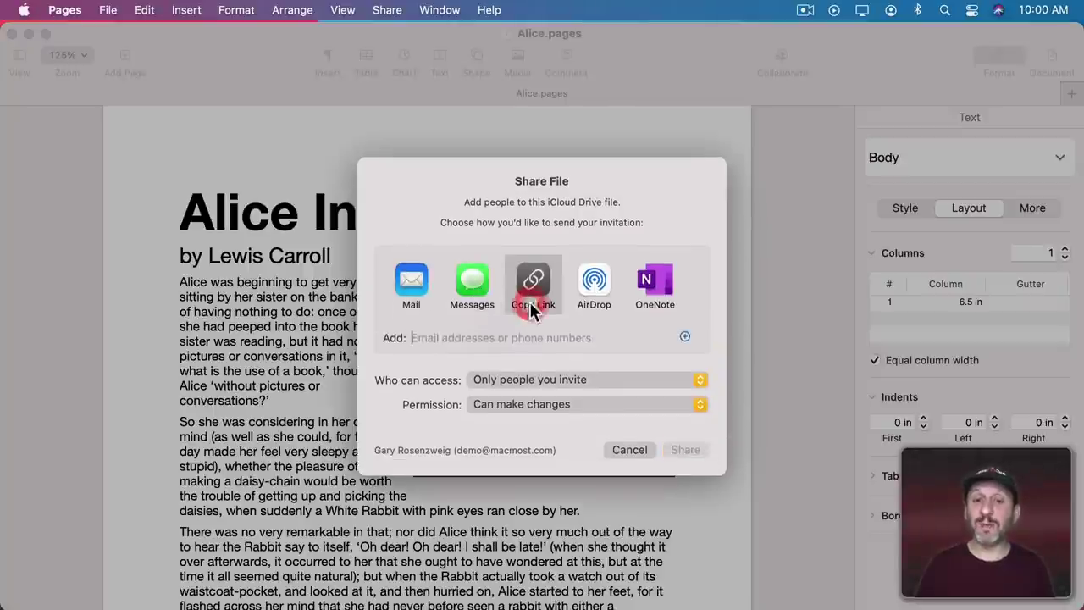
click(421, 288)
click(479, 298)
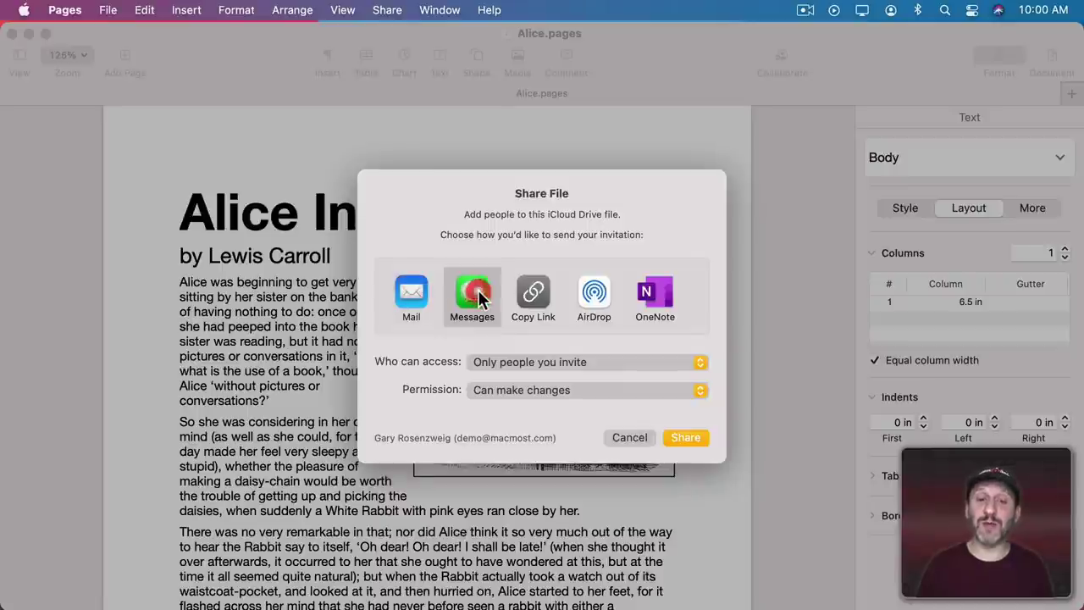
click(675, 436)
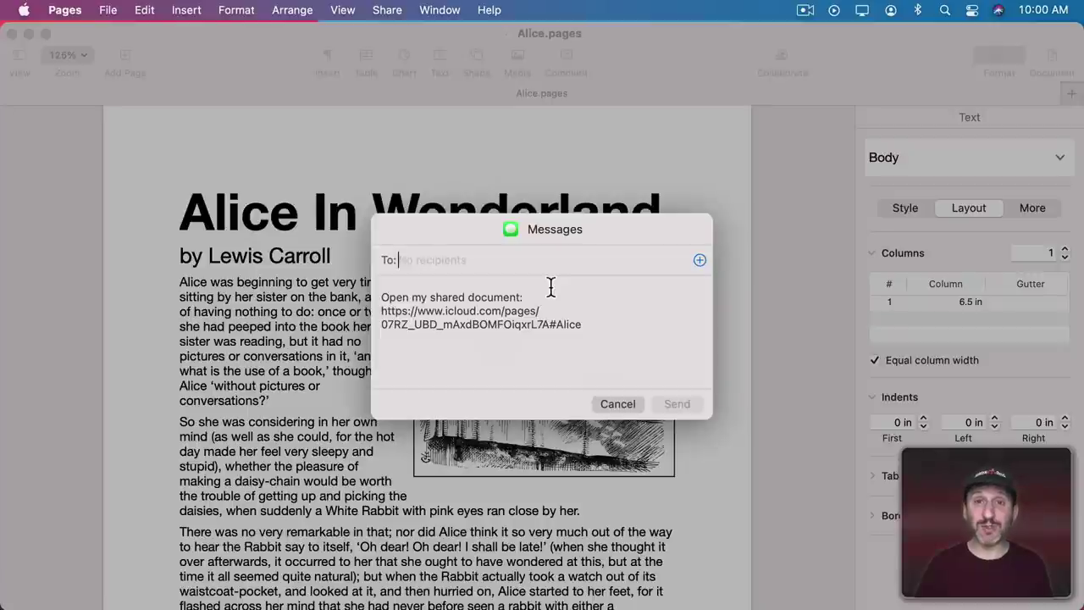
key(Return)
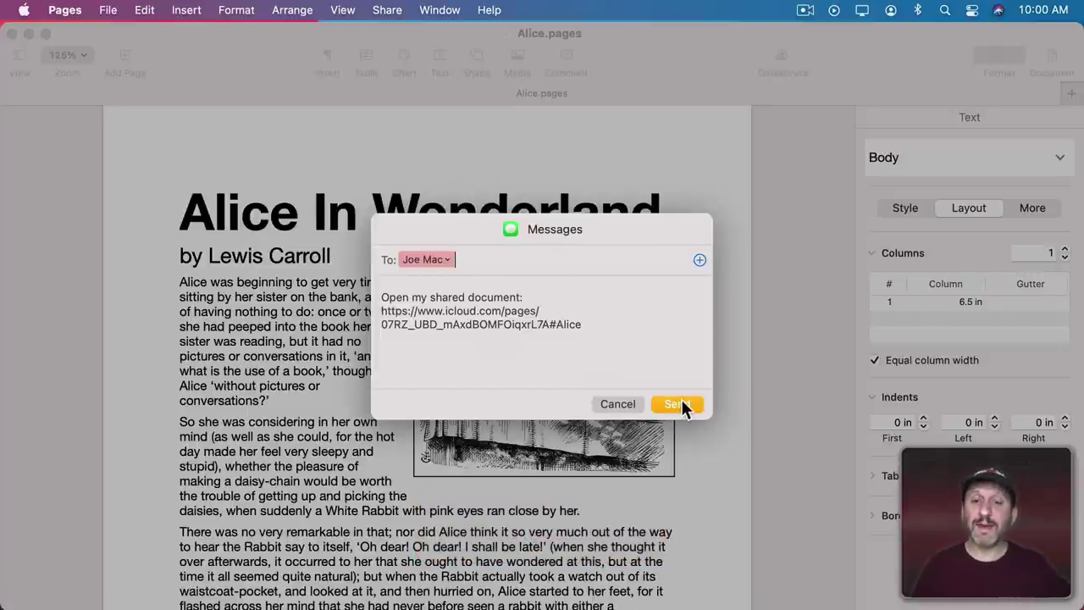
click(682, 402)
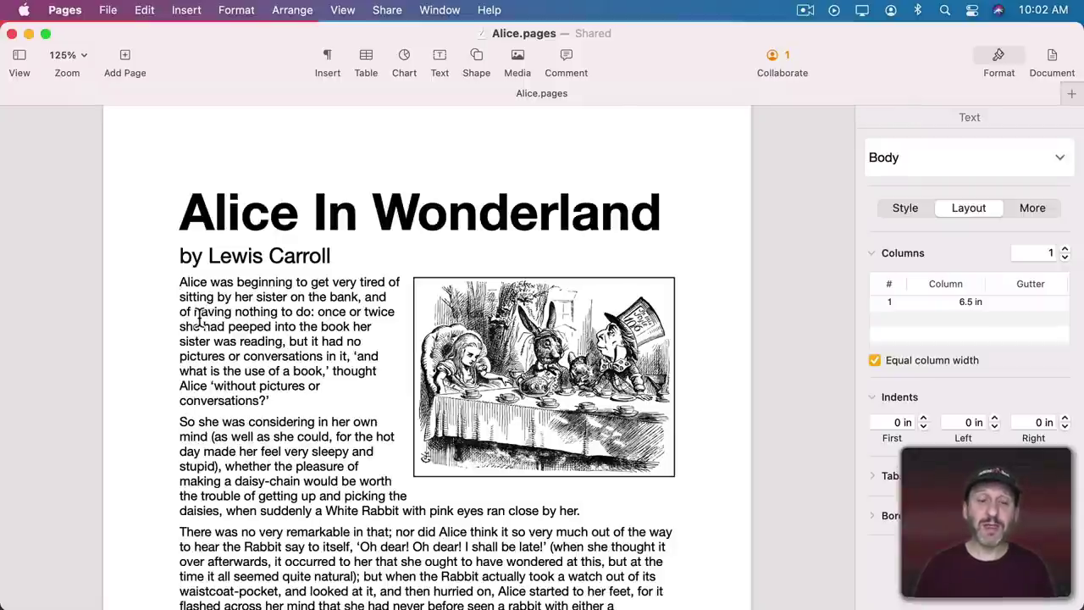
Indent the 'So she was considering' paragraph's first line and type 'qwerty' before 'So'.
click(180, 422)
key(Tab)
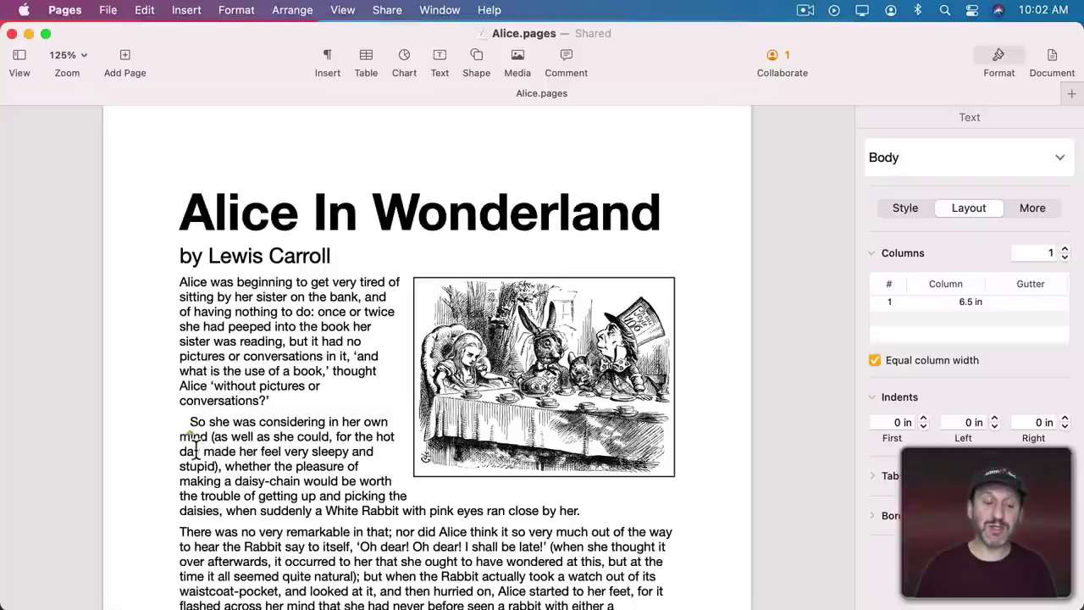
key(alt+Up)
key(alt+Up)
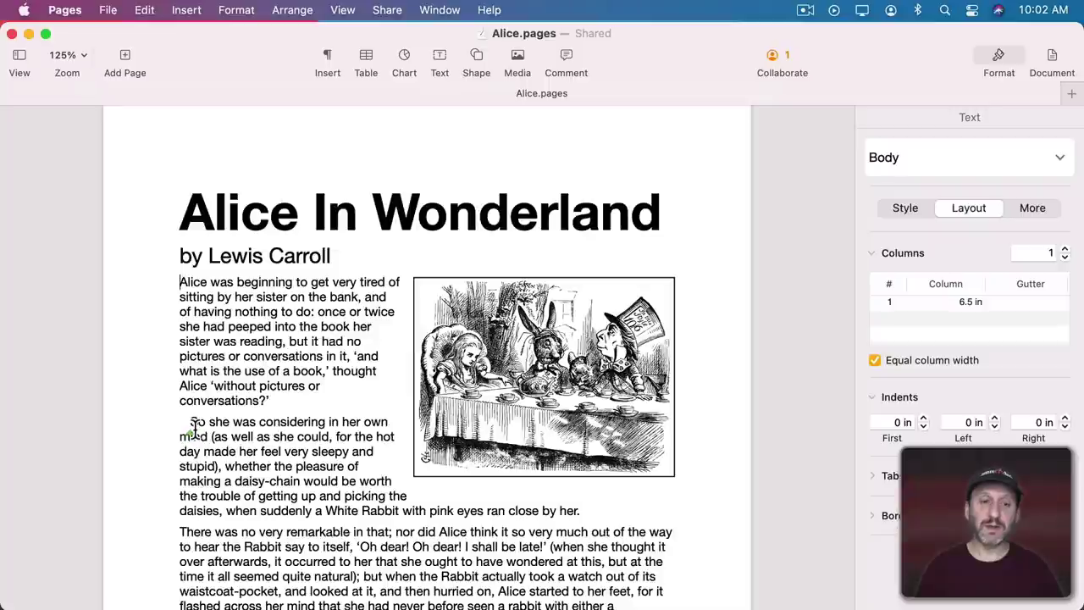
click(191, 422)
text(qwerty)
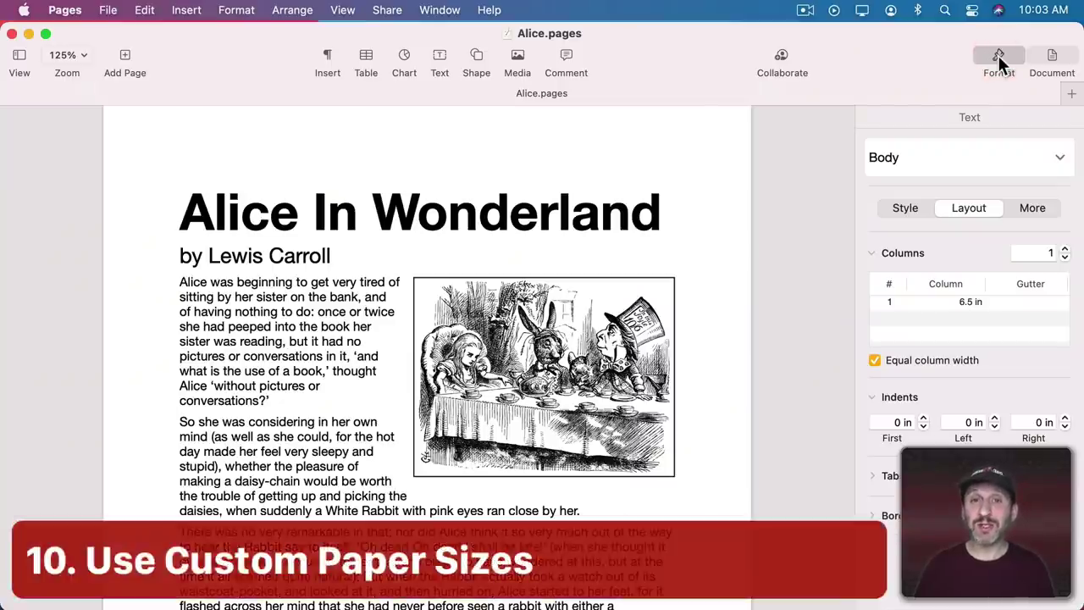
Check the Document paper size list without changing it, then open File > Page Setup.
click(1057, 59)
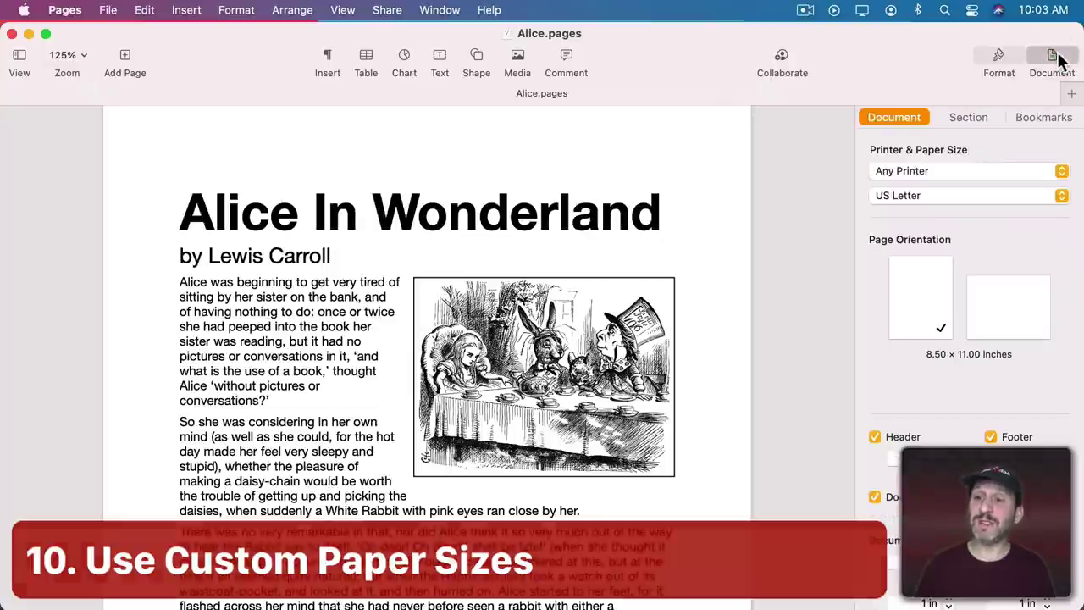
click(935, 195)
mouse_move(942, 8)
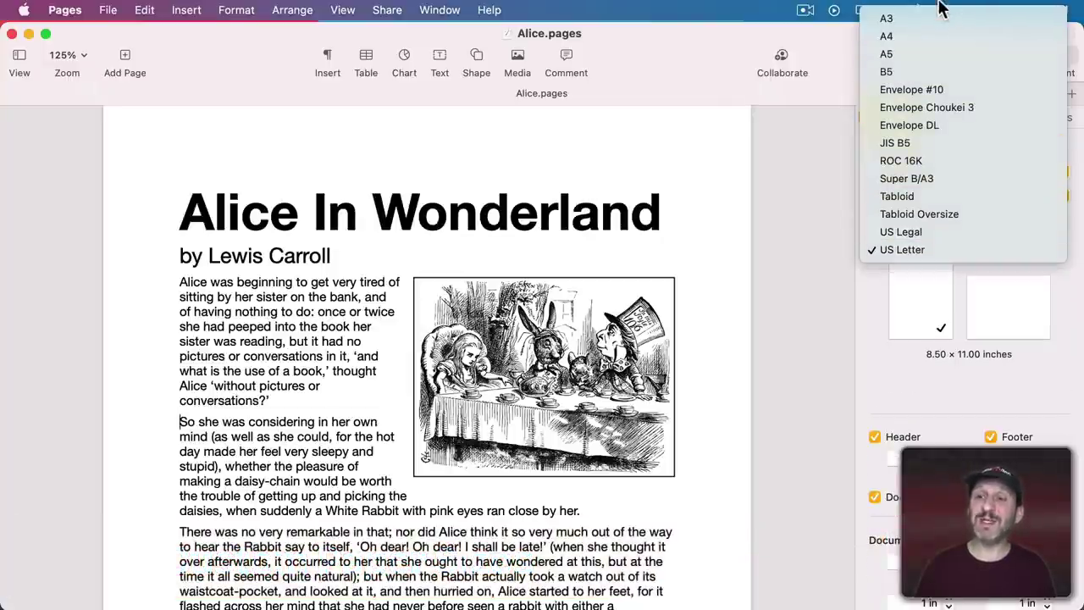
click(805, 144)
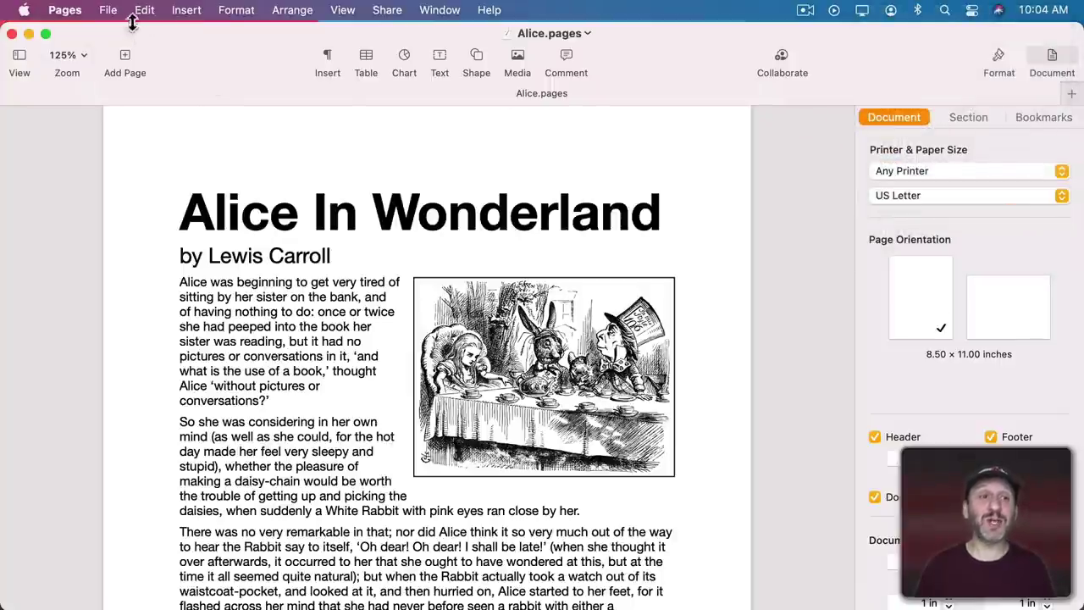
click(107, 9)
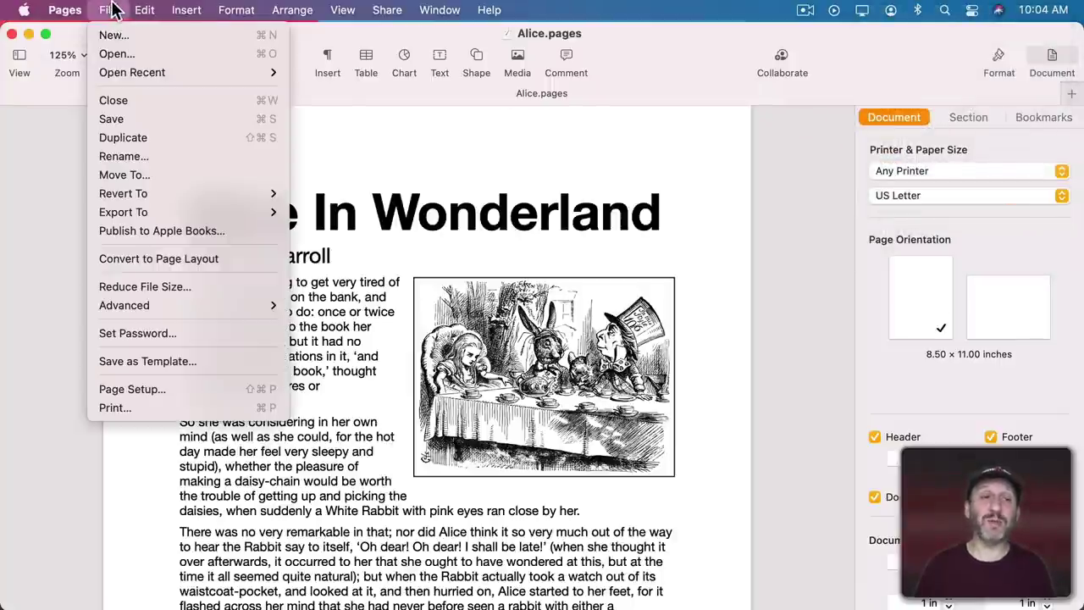
click(136, 392)
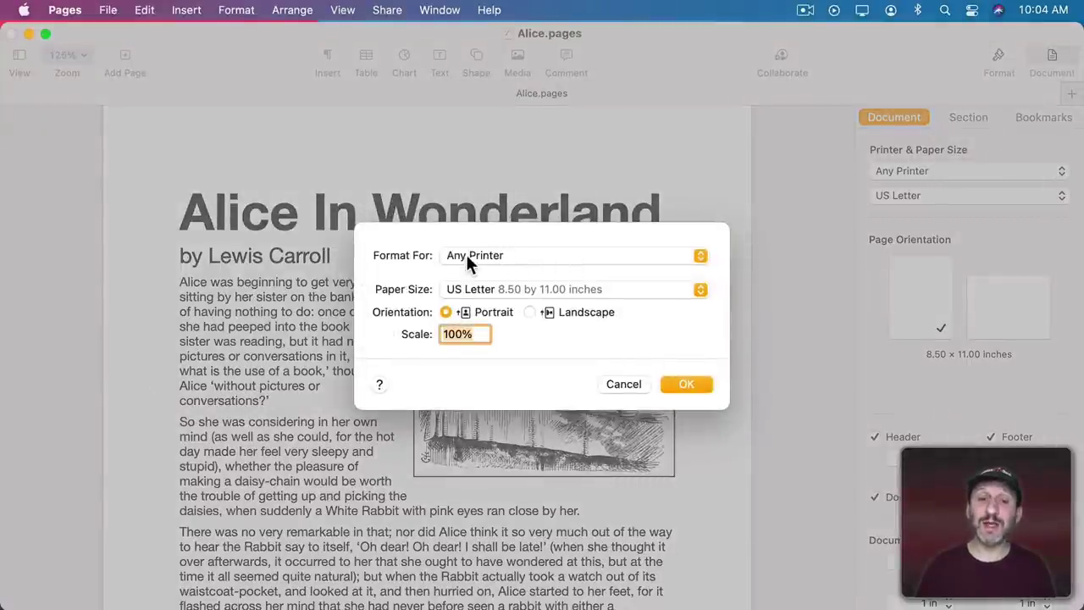
Add a new custom paper size of 8 by 8 inches in Manage Custom Sizes.
click(497, 288)
click(497, 314)
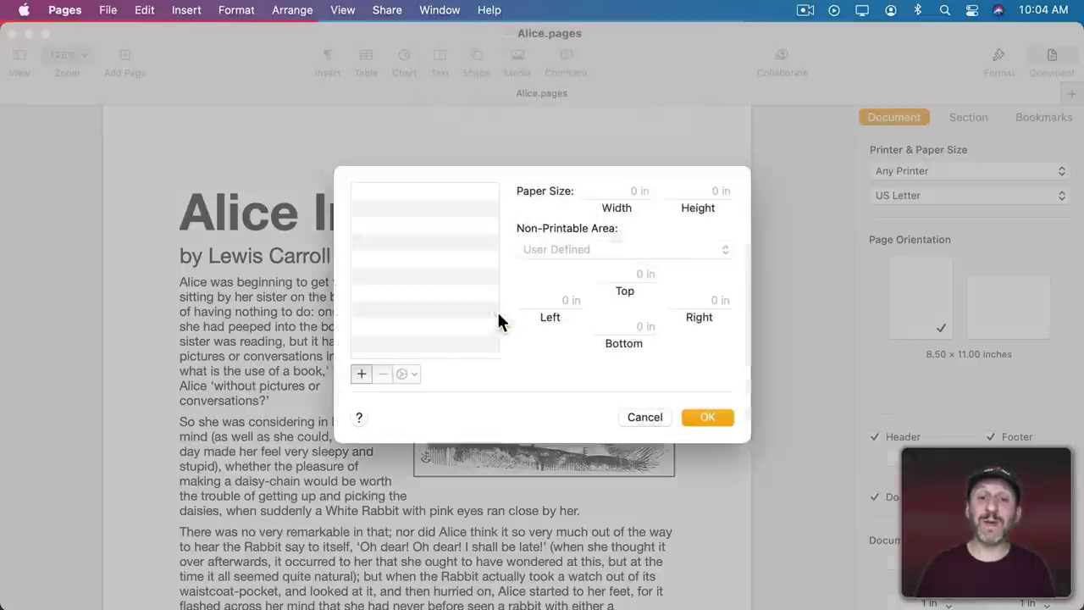
click(361, 385)
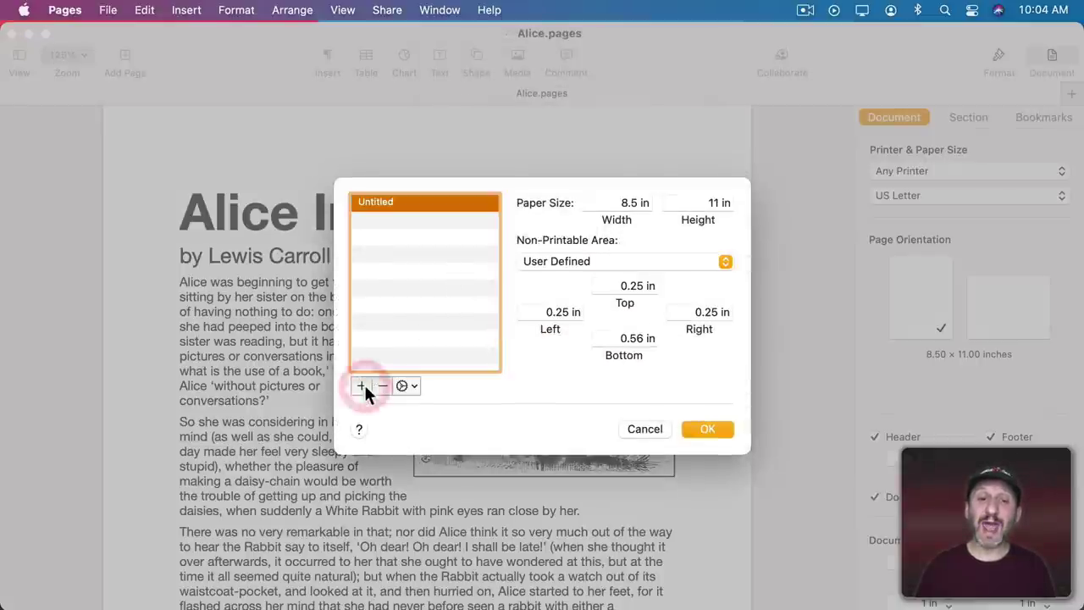
click(630, 203)
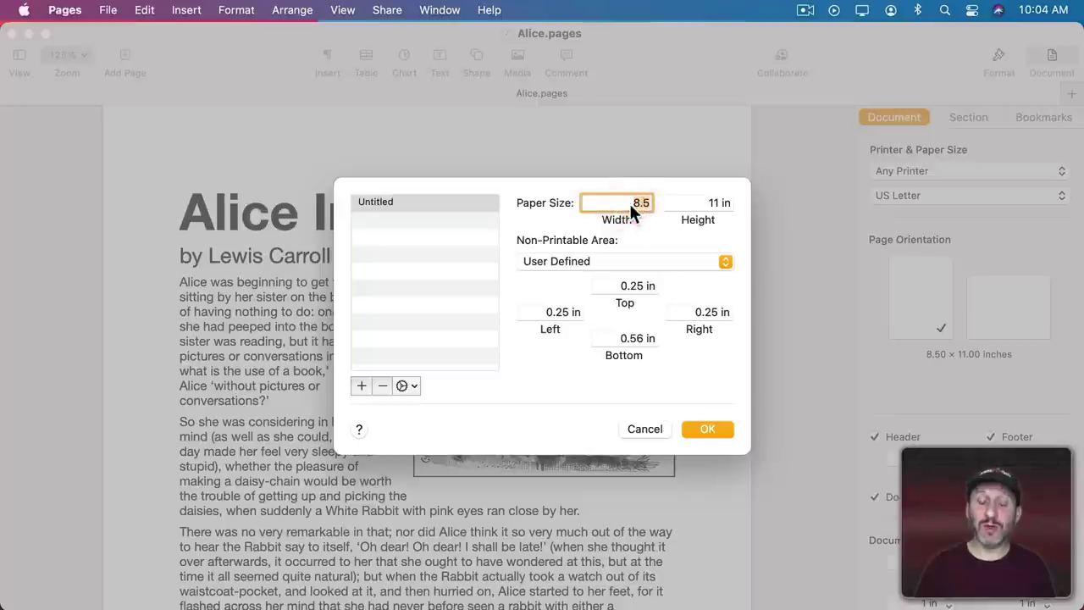
text(8)
key(Tab)
text(8)
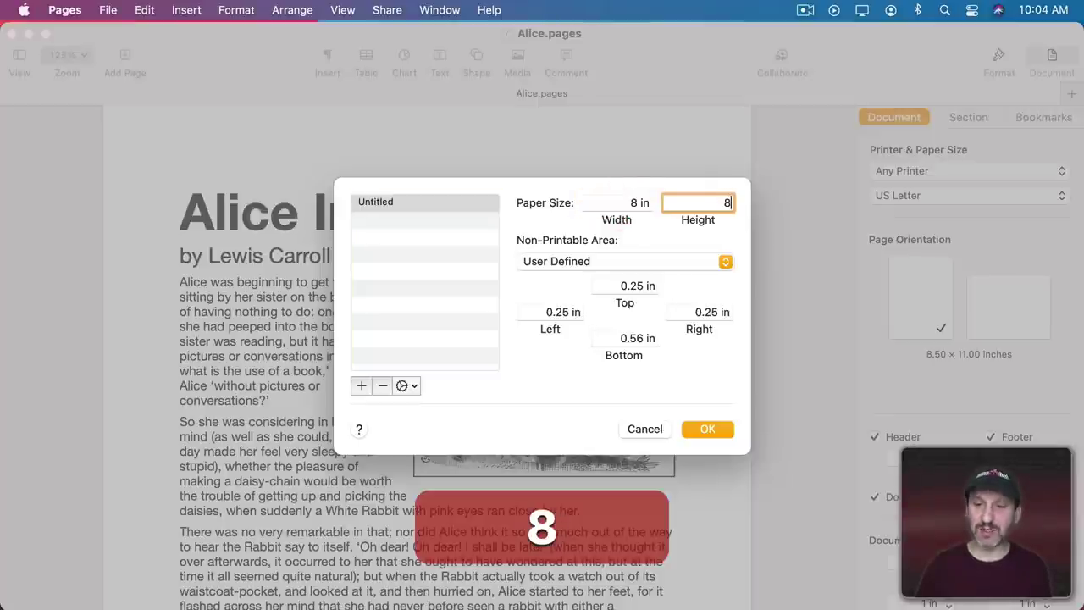
Rename the custom size to '8x8' and save it through Page Setup.
click(383, 202)
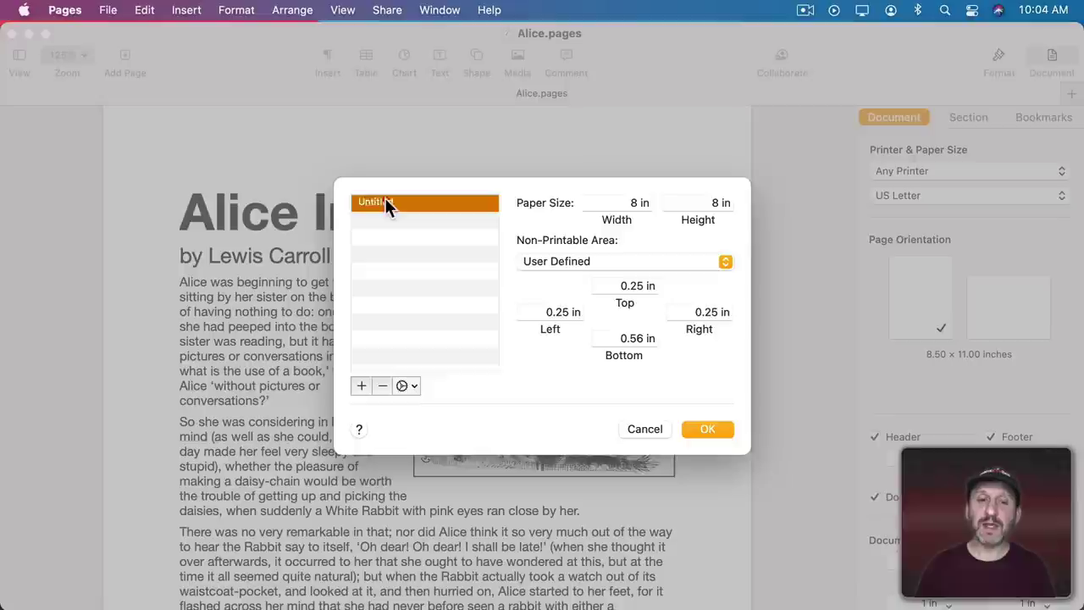
double_click(375, 203)
text(8x8)
key(Return)
click(704, 428)
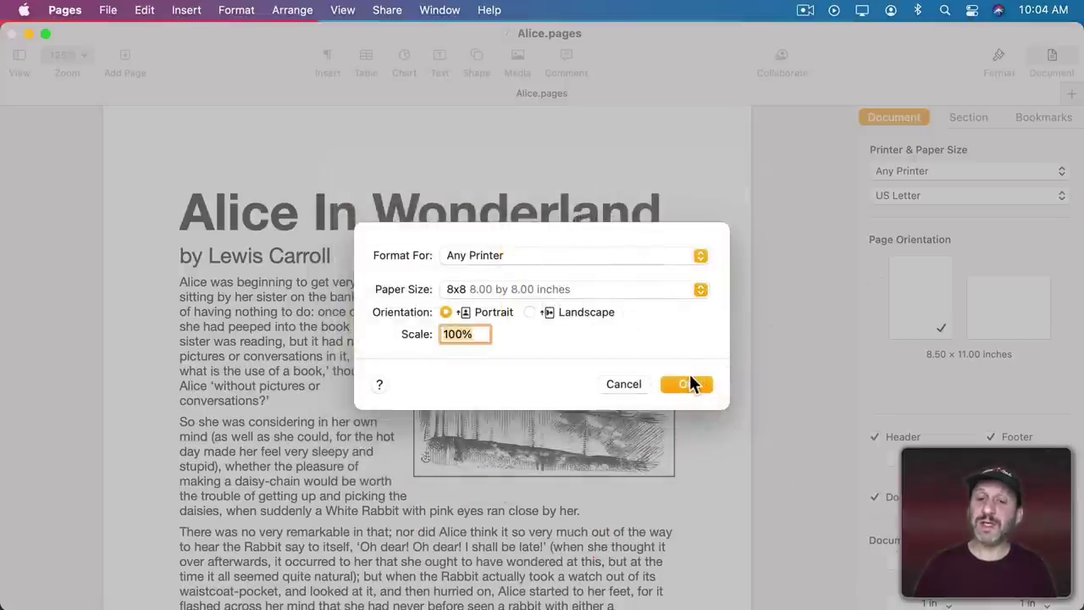
click(685, 385)
Choose the 8x8 paper size in the document's paper size list.
click(902, 195)
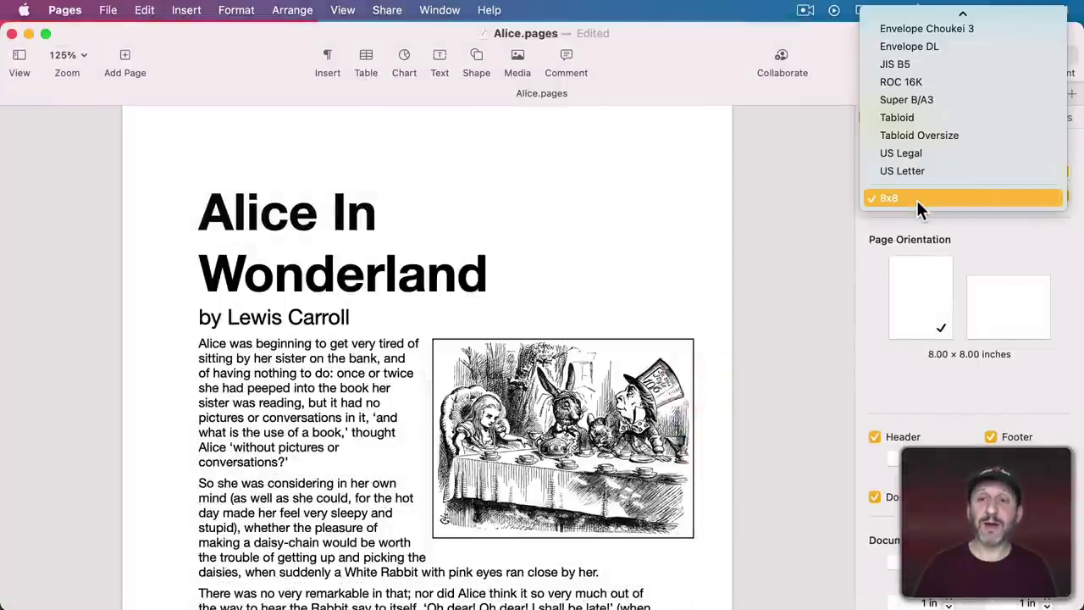
click(917, 200)
scroll(337, 211, down, 5)
scroll(336, 207, up, 5)
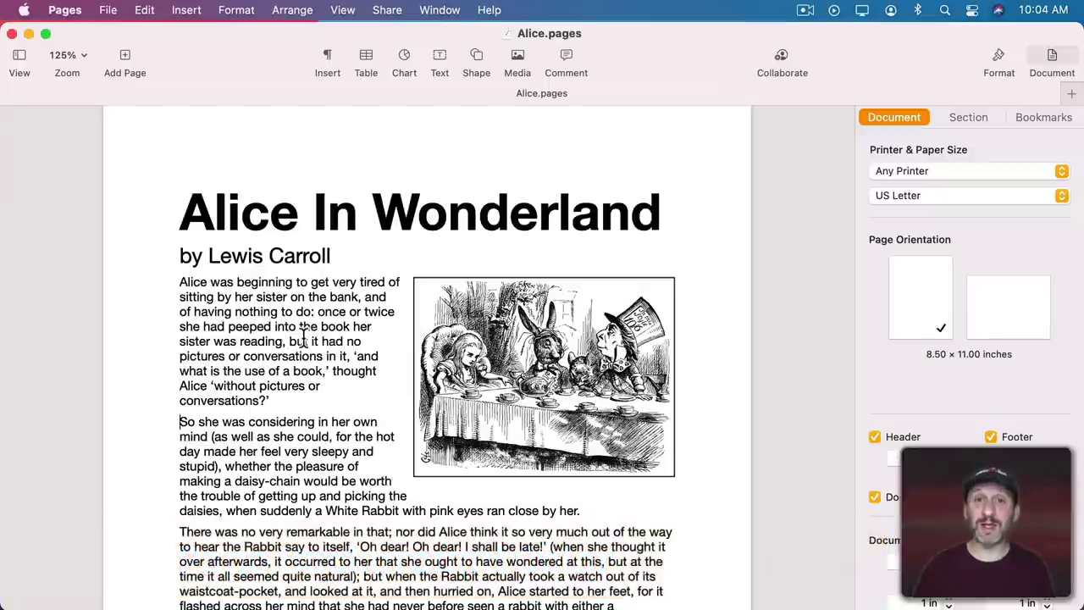
Set the section Background to Color Fill with the teal green swatch.
click(958, 118)
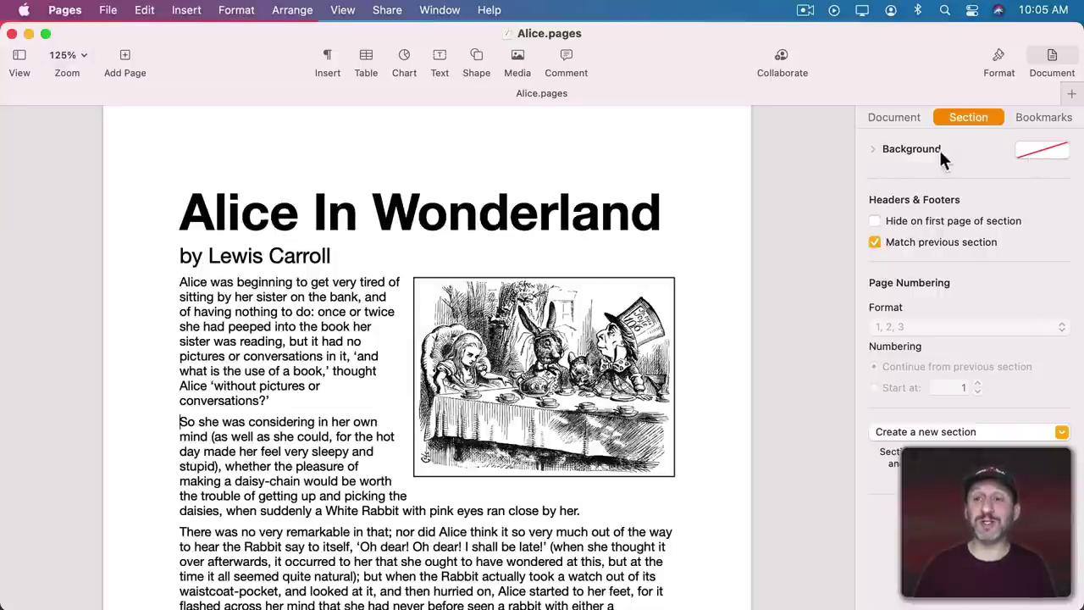
click(873, 148)
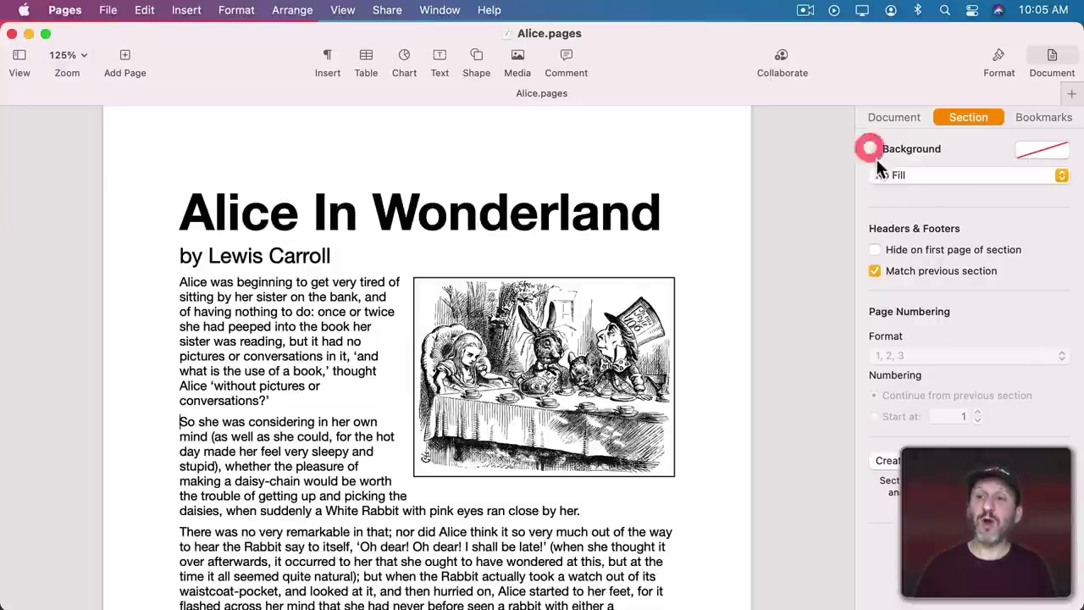
click(924, 175)
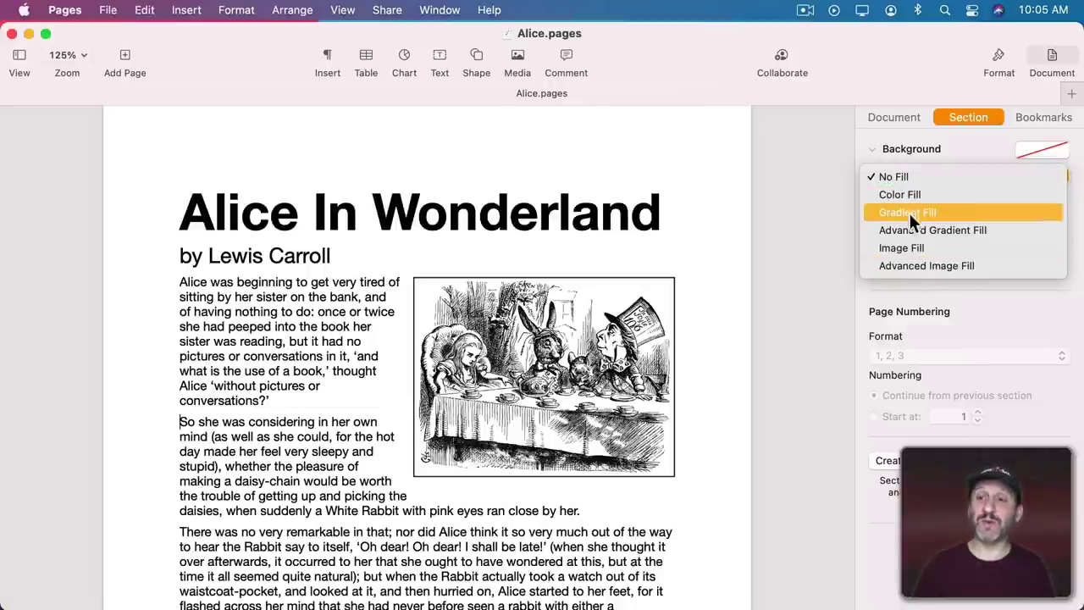
click(910, 193)
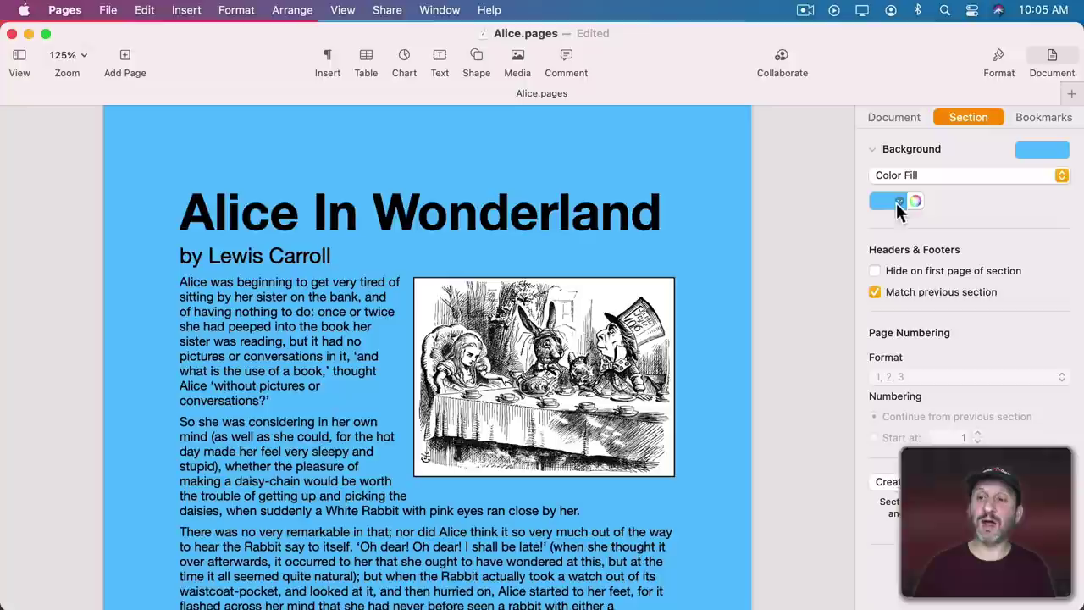
click(899, 201)
click(847, 275)
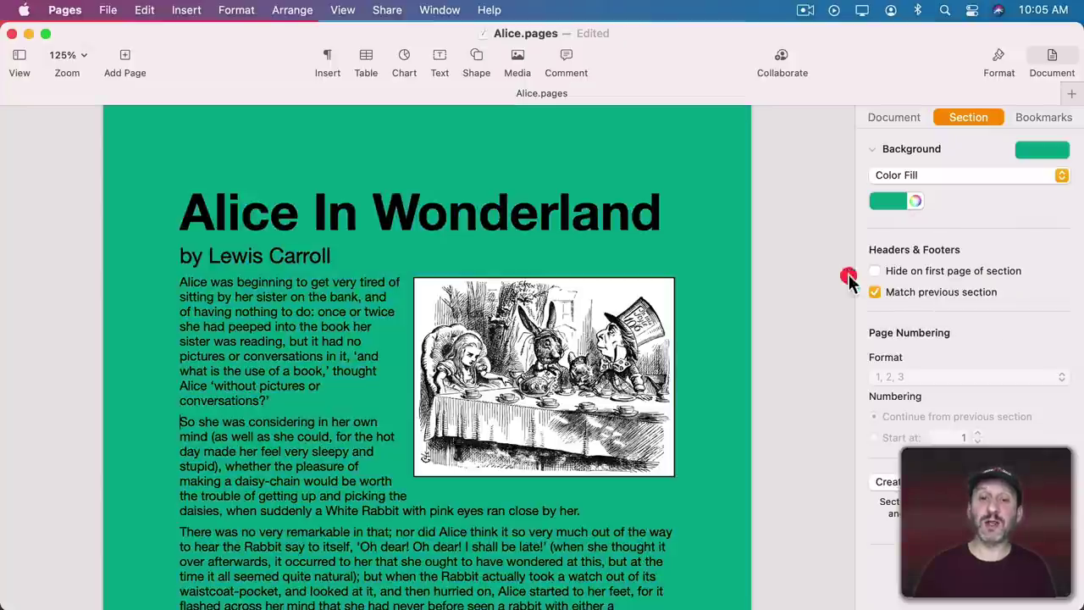